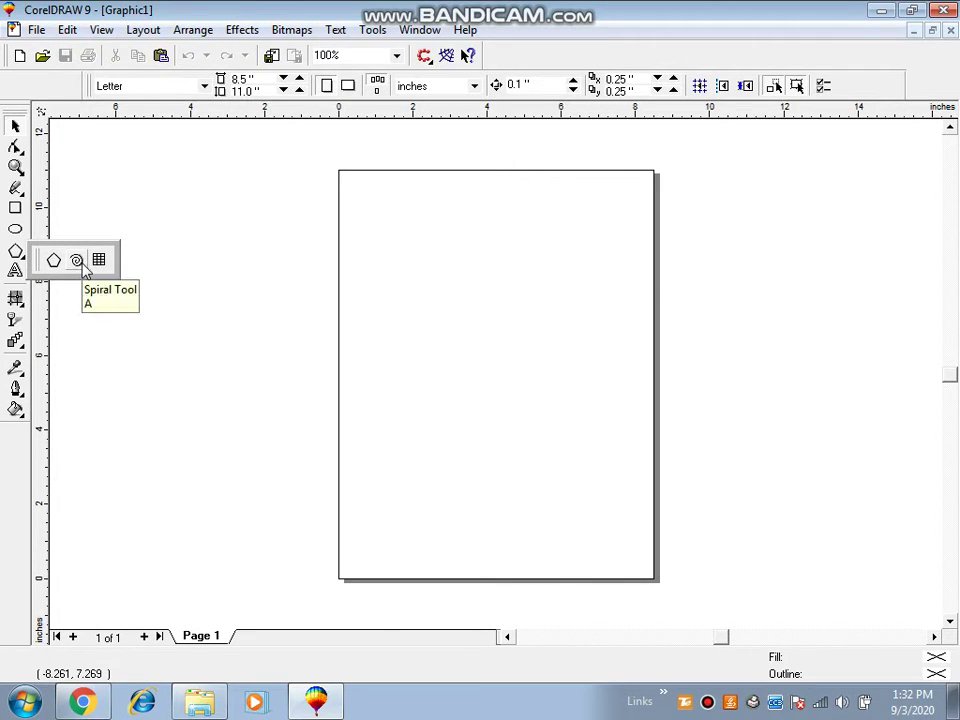
Step: Set the Polygon tool's default number of points/sides to 5
left_click(15, 254)
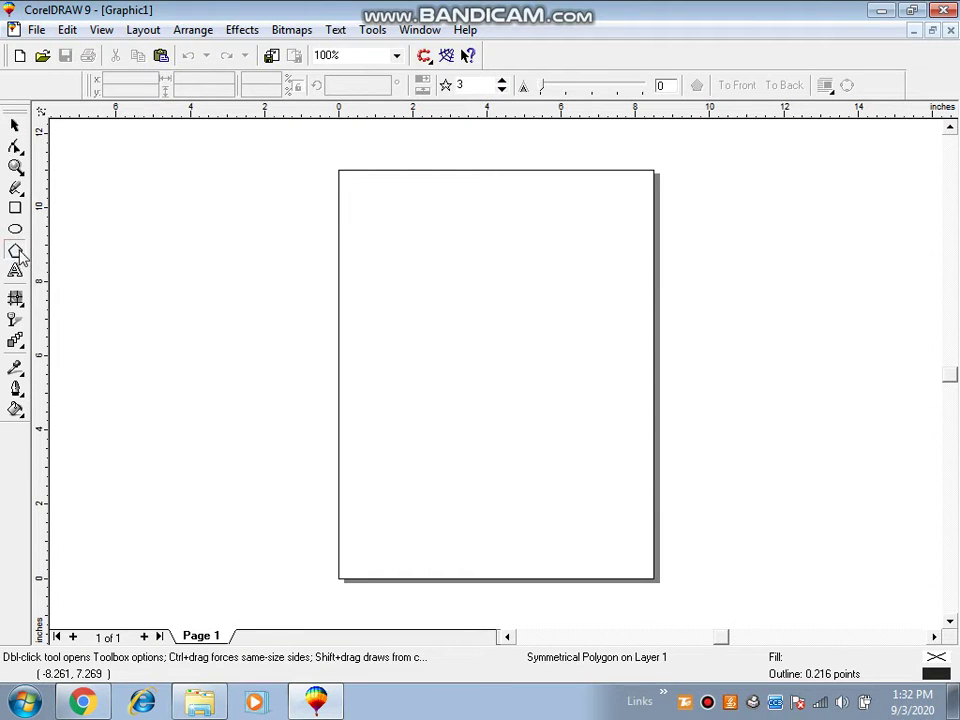
double_click(15, 254)
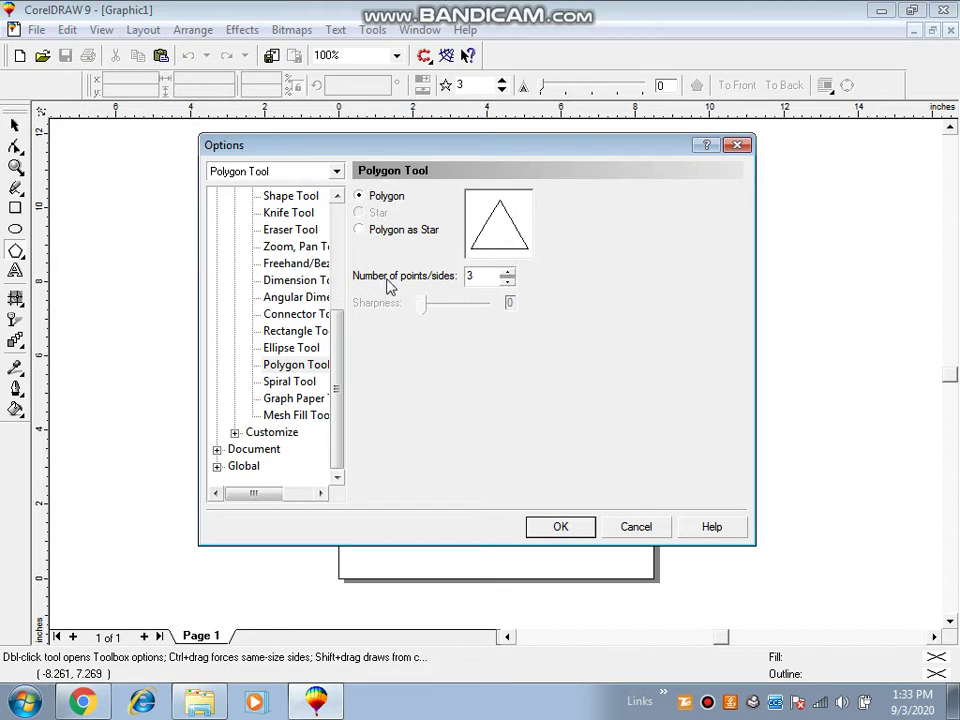
double_click(478, 282)
type("5")
left_click(548, 530)
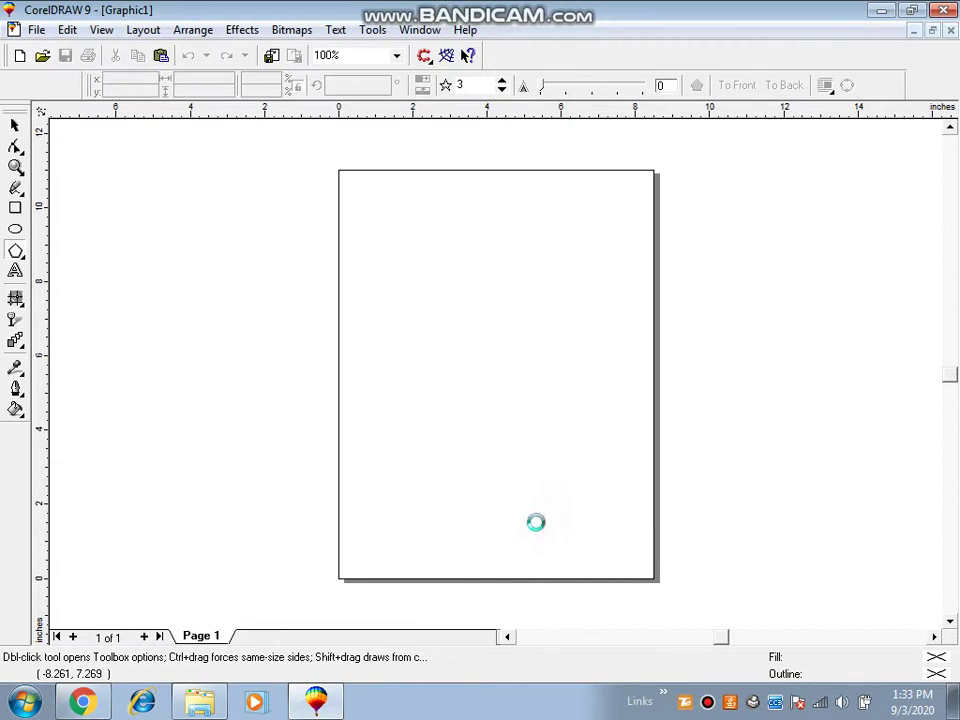
Step: Draw a pentagon about 5.5 by 5.3 inches on the page and change its number of points to 10
left_click_drag(411, 258, 628, 470)
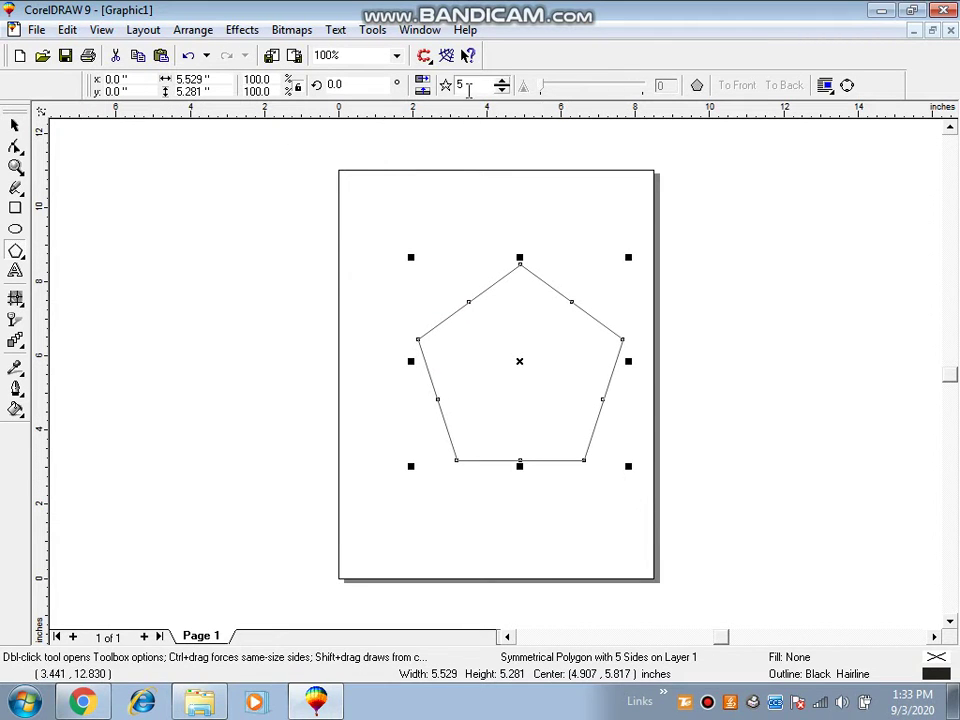
double_click(466, 86)
key("Return")
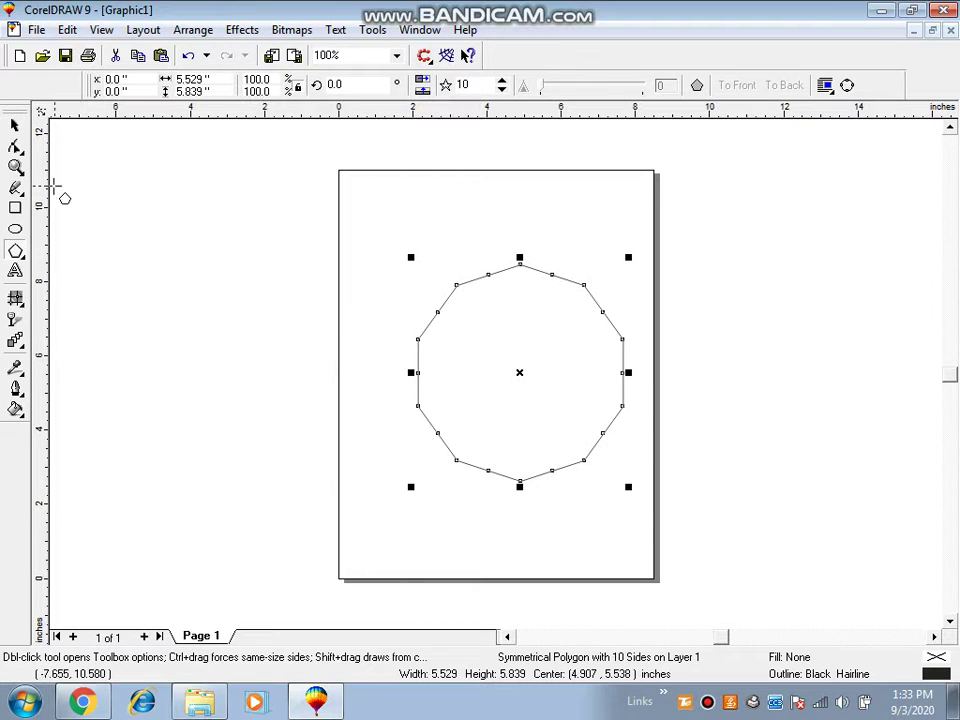
Step: Configure the Polygon tool to draw the Star type with 6 points
left_click(16, 252)
double_click(16, 252)
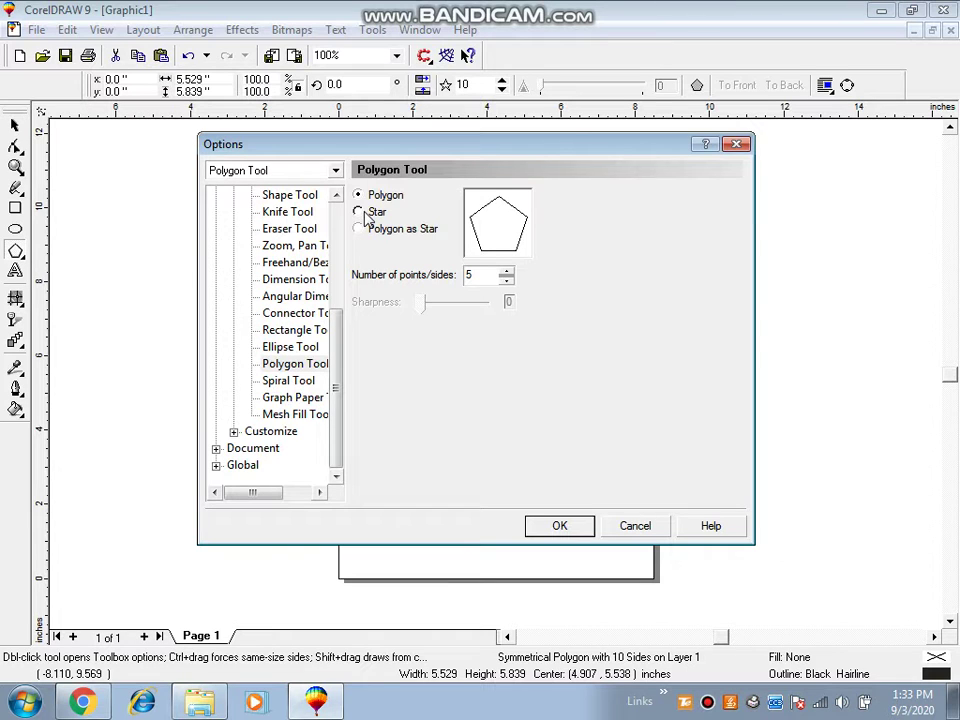
left_click(362, 213)
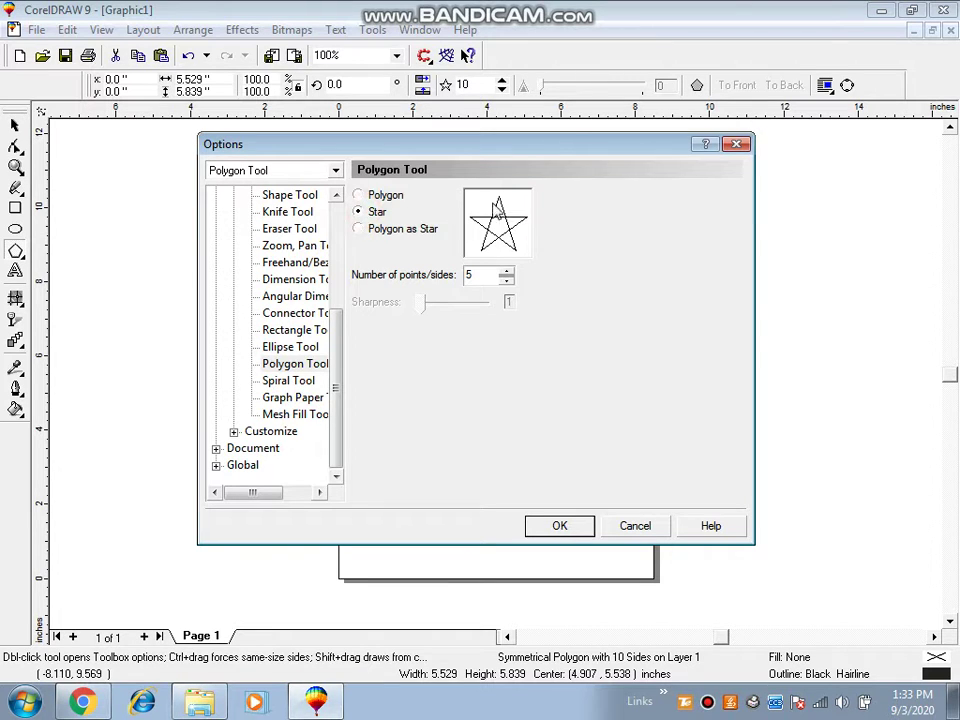
left_click_drag(485, 276, 453, 283)
left_click(541, 527)
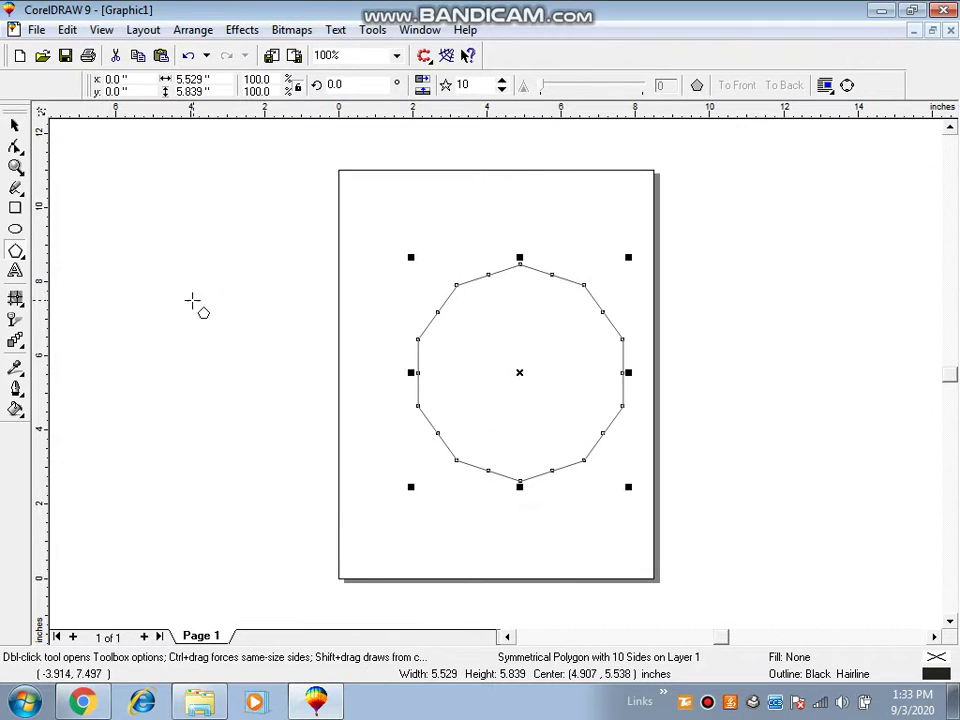
Step: Draw a star about 4.6 by 6.9 inches overlapping the page's left edge and change its number of points to 8
left_click_drag(187, 264, 370, 520)
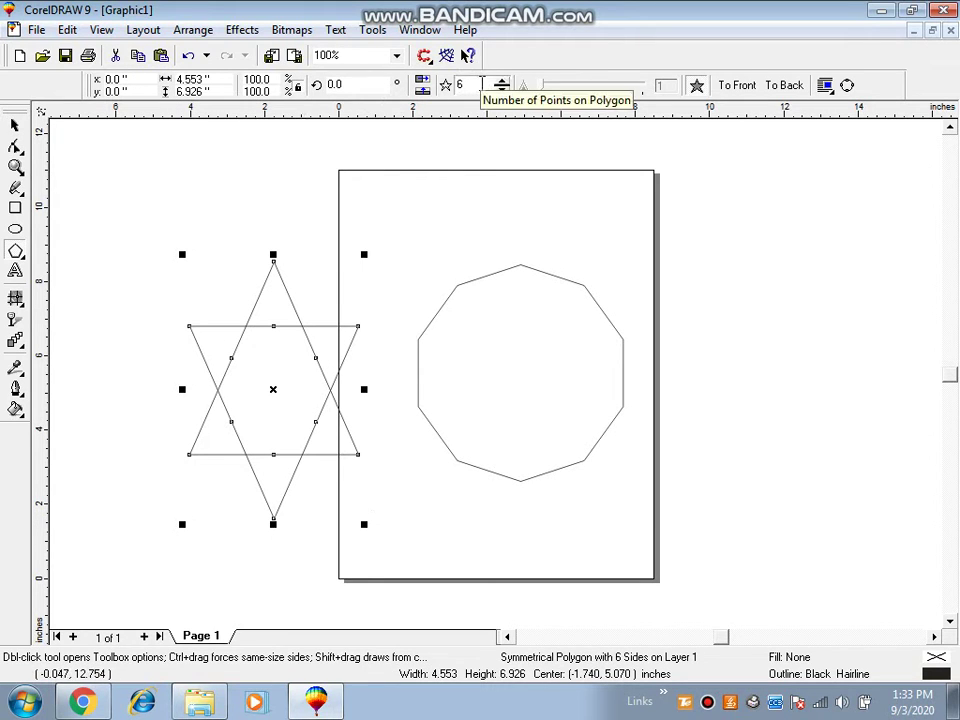
double_click(452, 84)
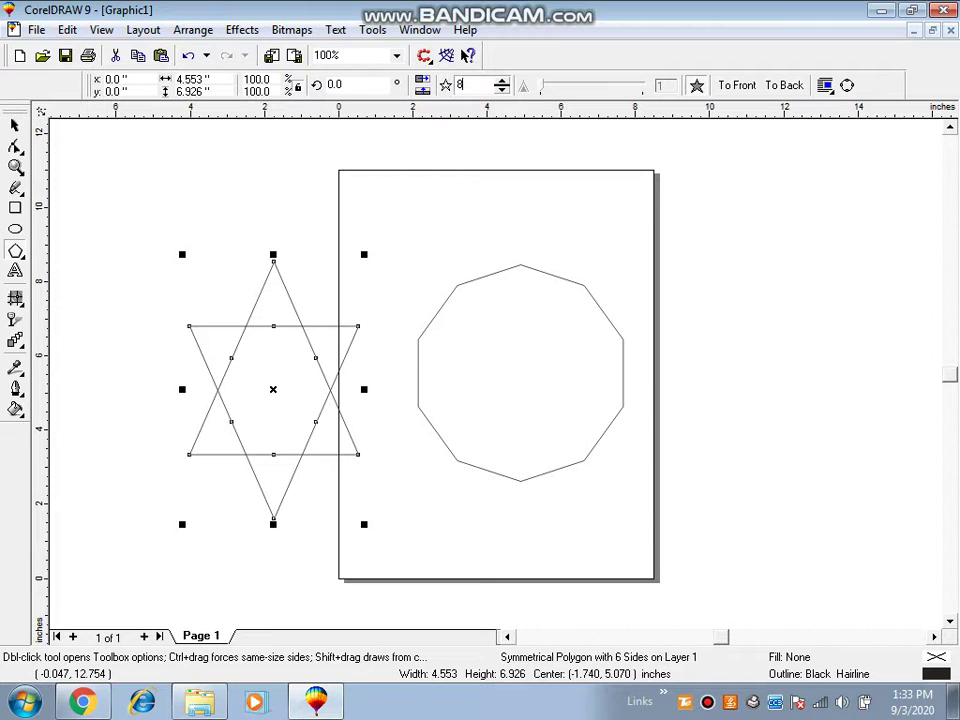
type("8")
key("Return")
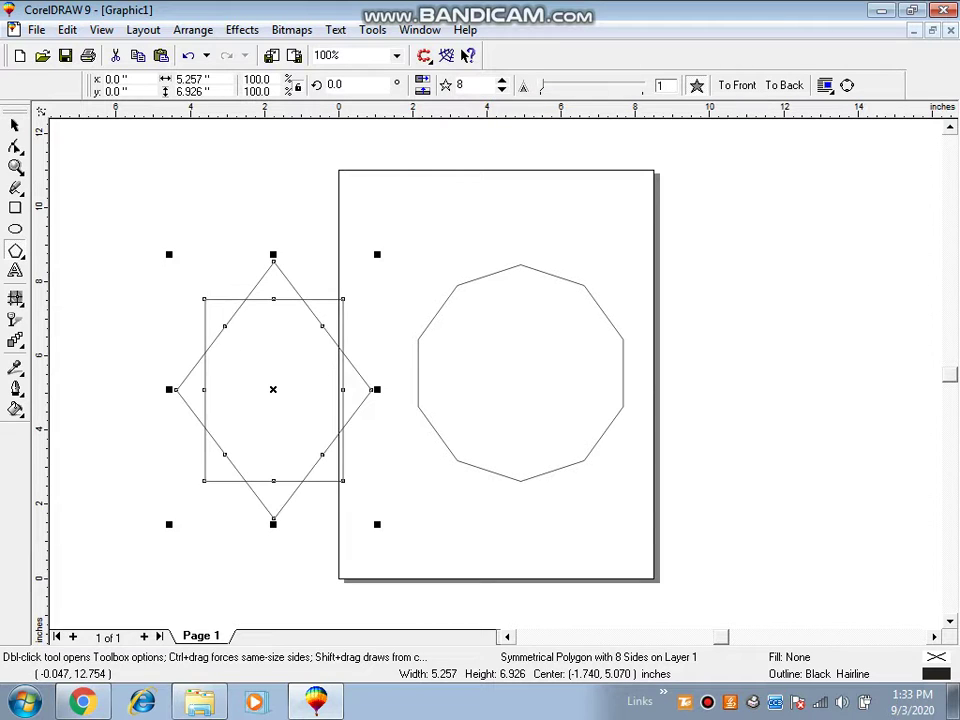
Step: Switch the Polygon tool's default shape to Polygon as Star with a sharpness of 72
double_click(16, 252)
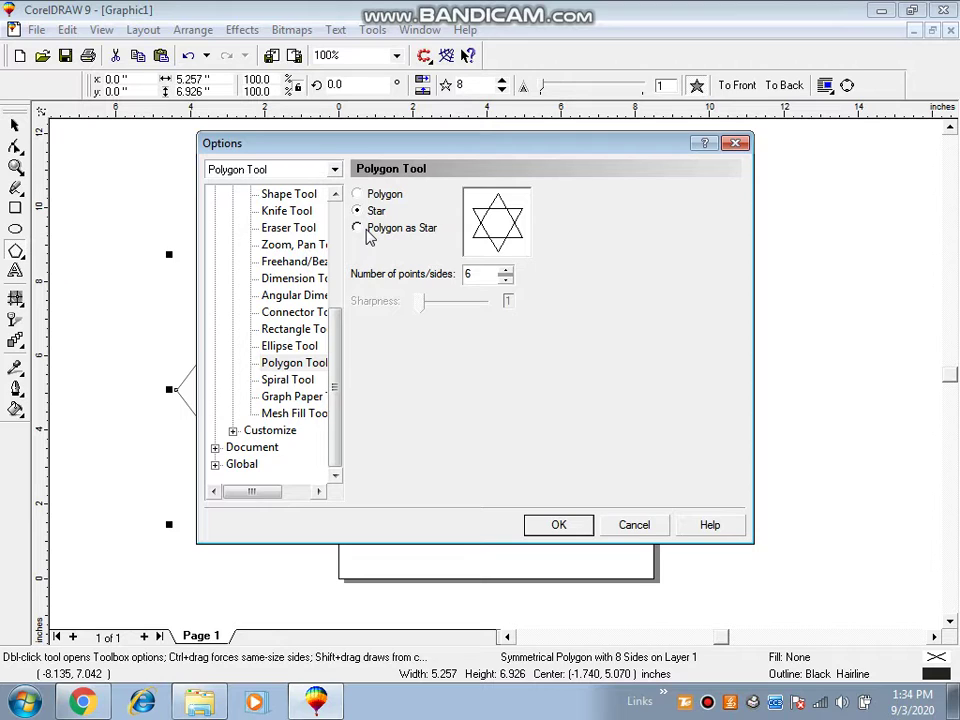
left_click(359, 228)
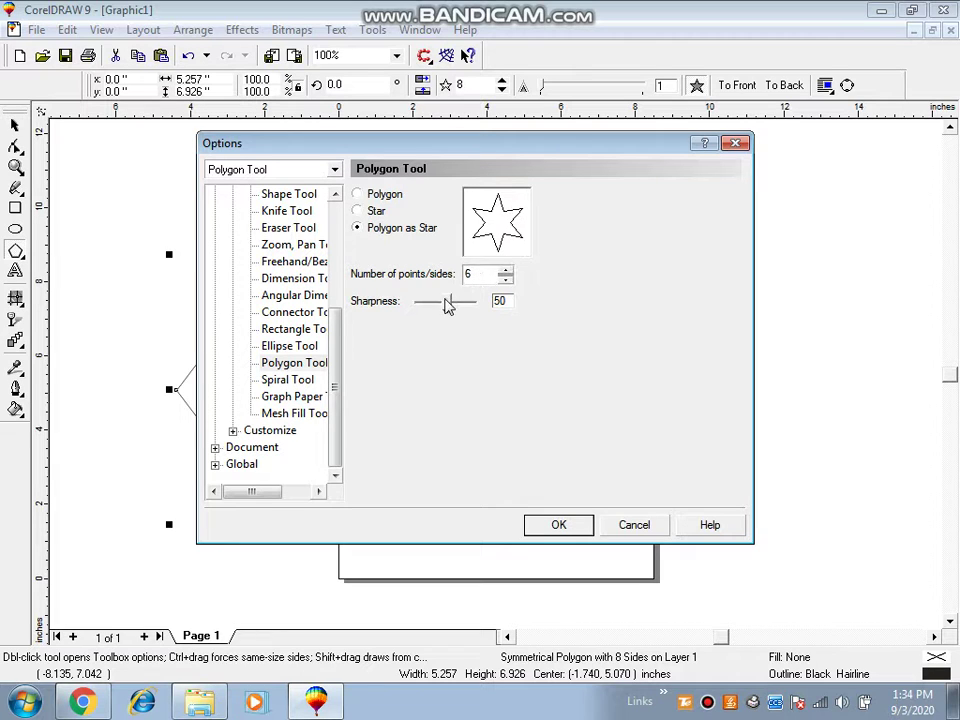
left_click_drag(448, 302, 465, 332)
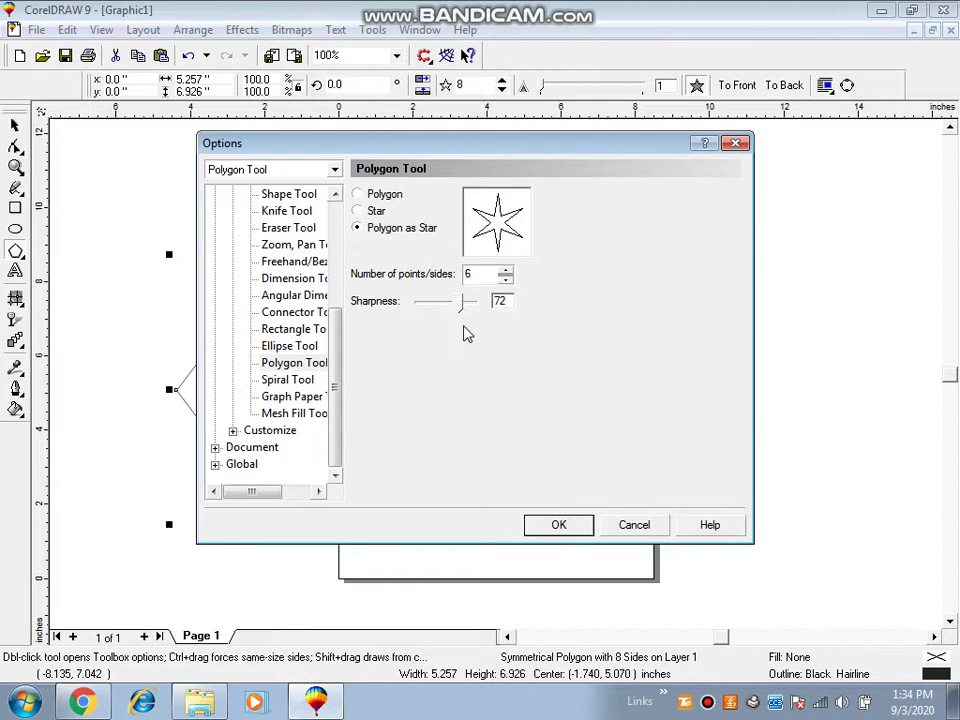
left_click(537, 526)
Step: Draw a polygon star about 5.4 by 7.3 inches to the right of the page and set its points to 16
mouse_move(686, 271)
left_mouse_down()
mouse_move(819, 415)
mouse_move(915, 546)
left_mouse_up()
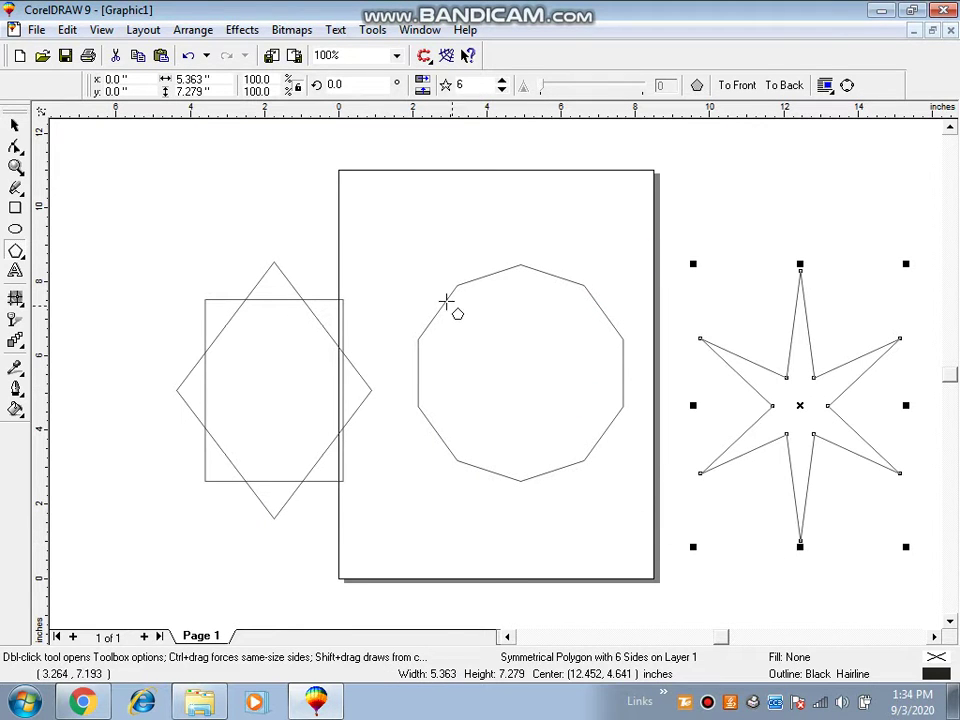
left_click(460, 85)
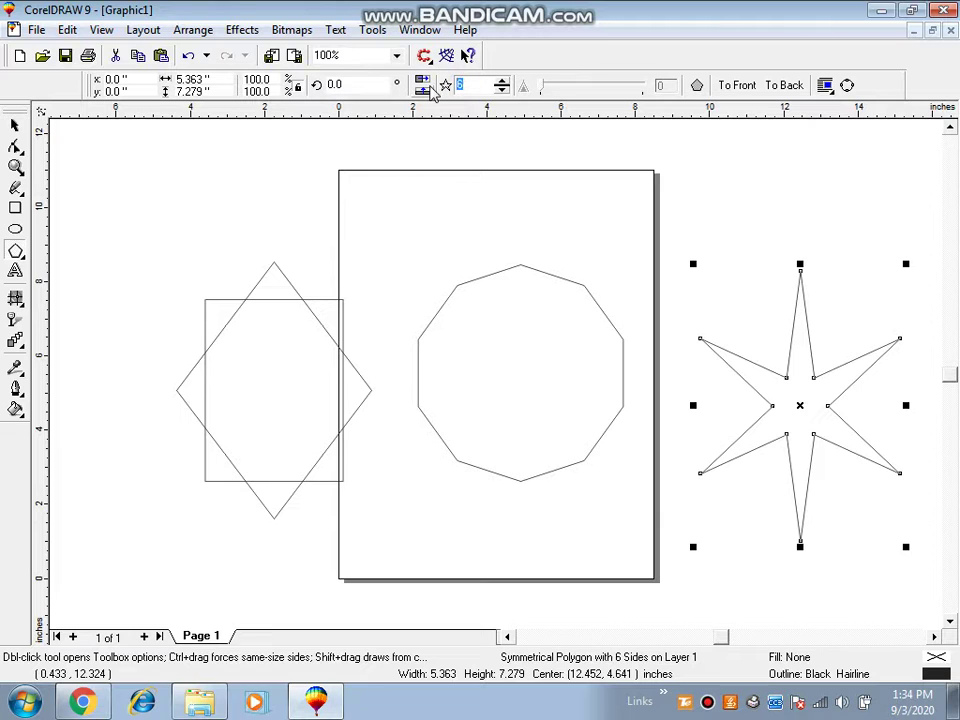
type("16")
key("Return")
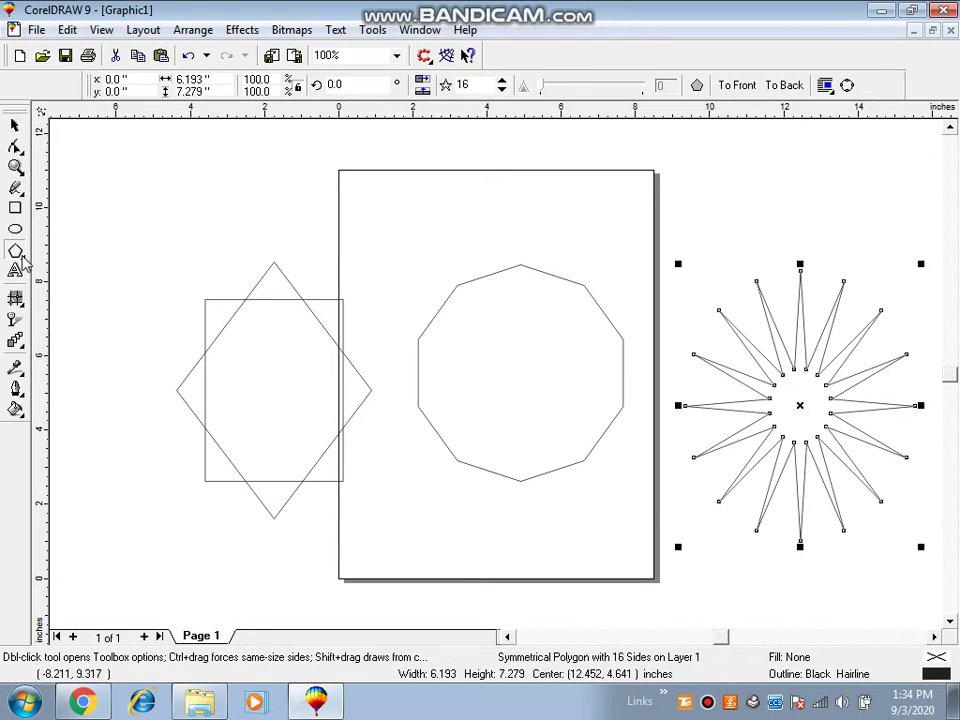
Step: Delete the overlapping-outline star, the ten-sided polygon and the 16-point star from the drawing
left_click(16, 252)
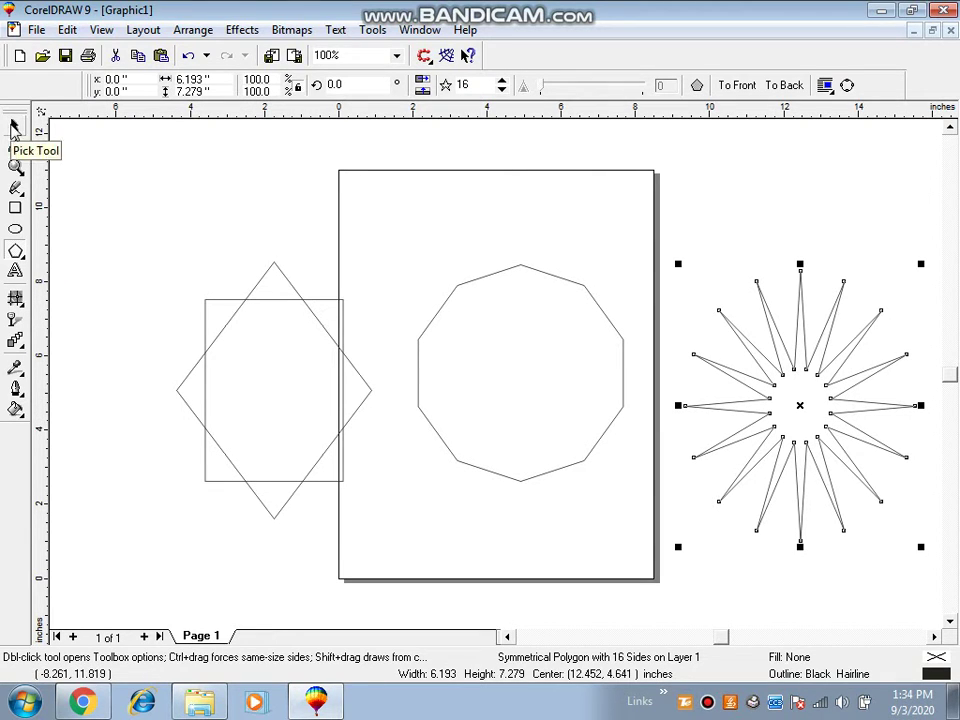
left_click(16, 127)
left_click(227, 352)
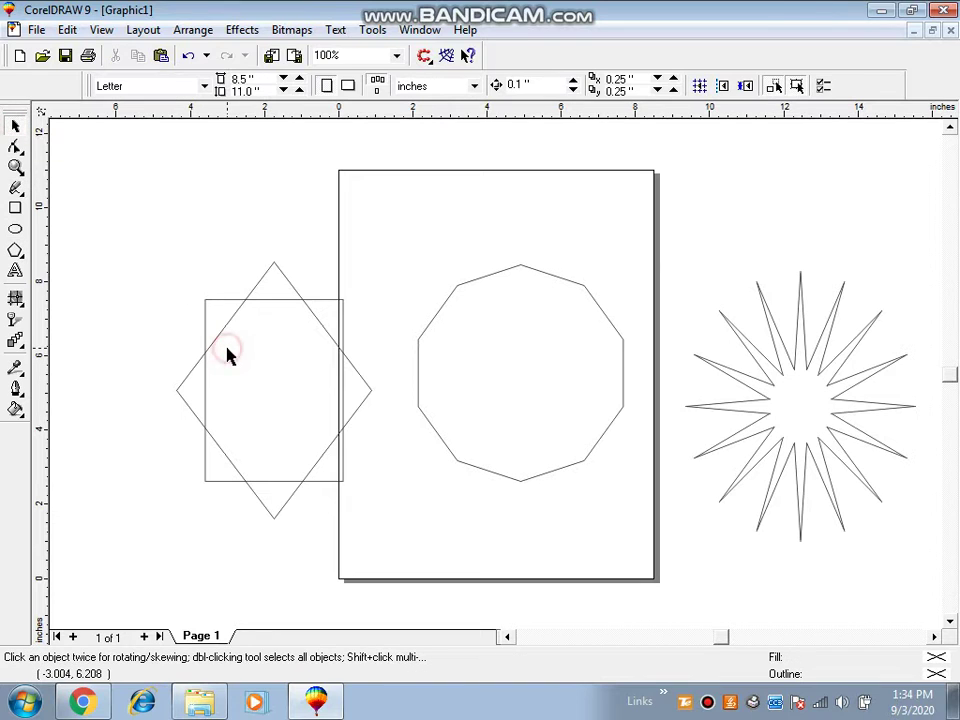
left_click(216, 338)
key("Delete")
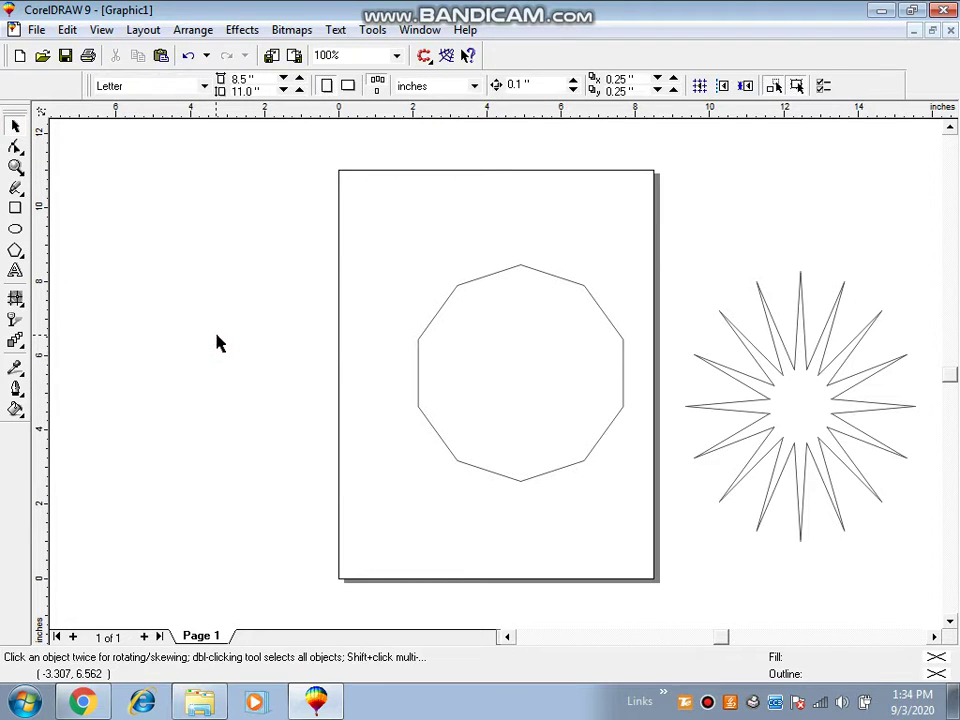
left_click(430, 333)
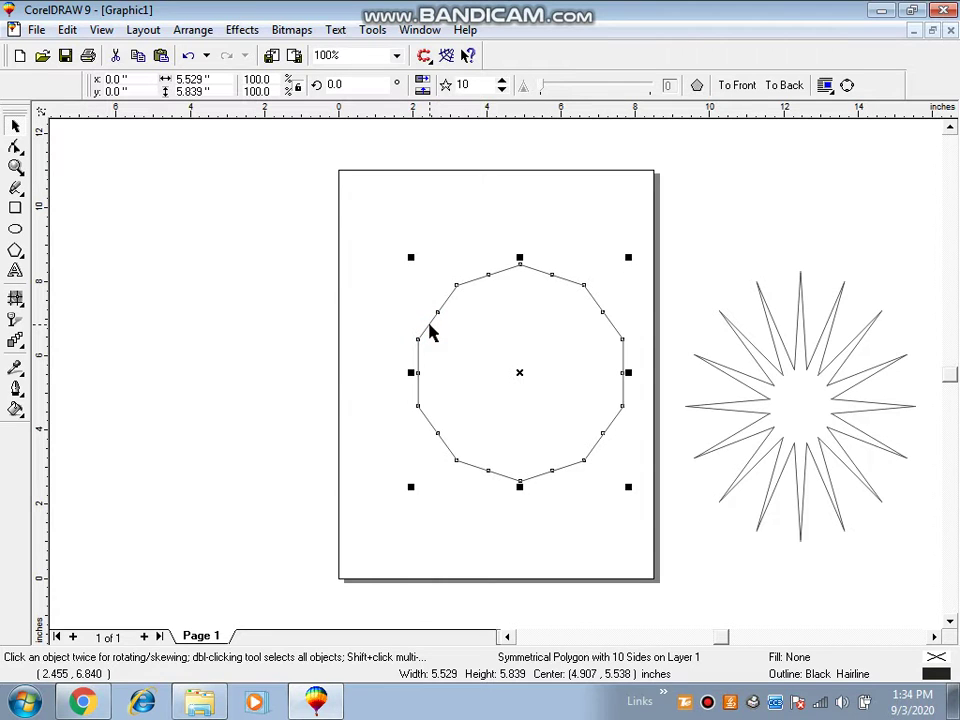
key("Delete")
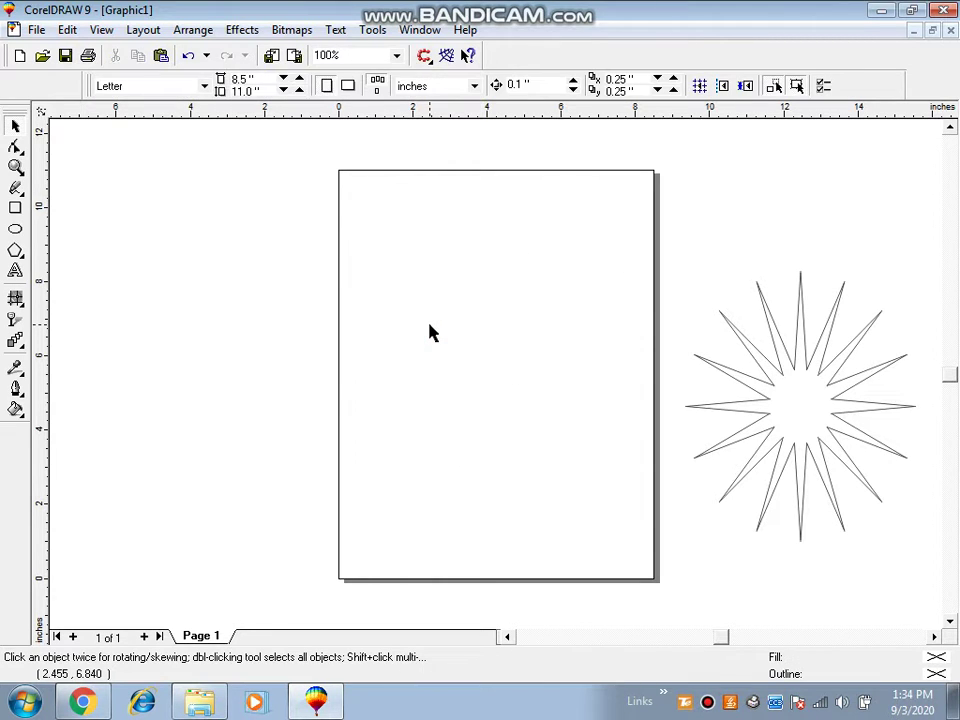
left_click(815, 382)
key("Delete")
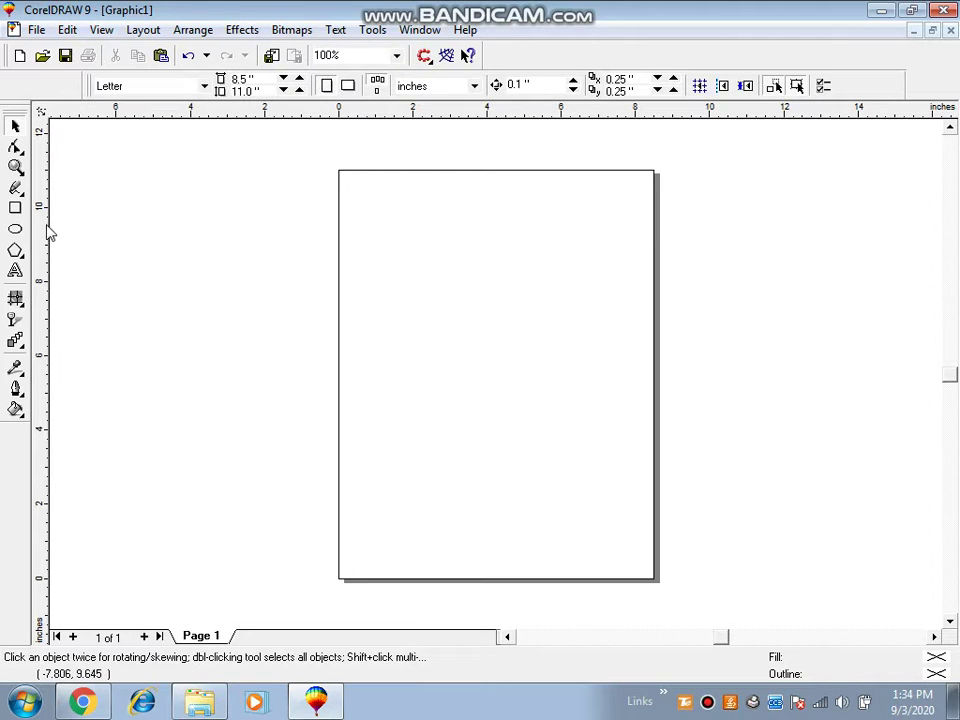
Step: Draw a six-pointed star about 4.9 by 6.7 inches on the page and widen its arms by moving an inner node outward
left_click(15, 250)
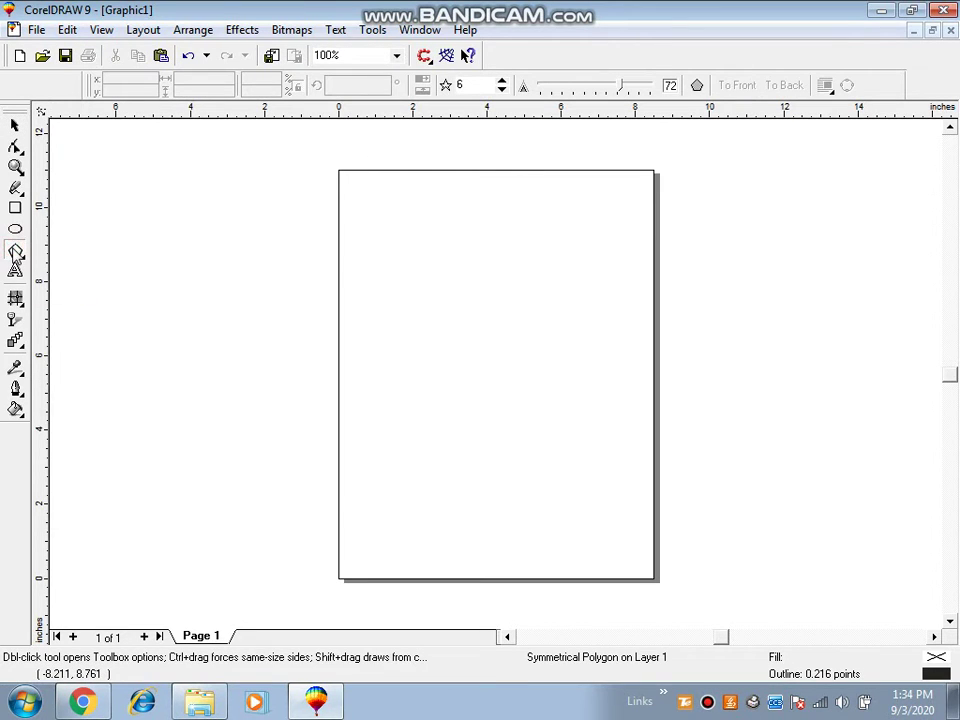
left_click_drag(405, 229, 614, 484)
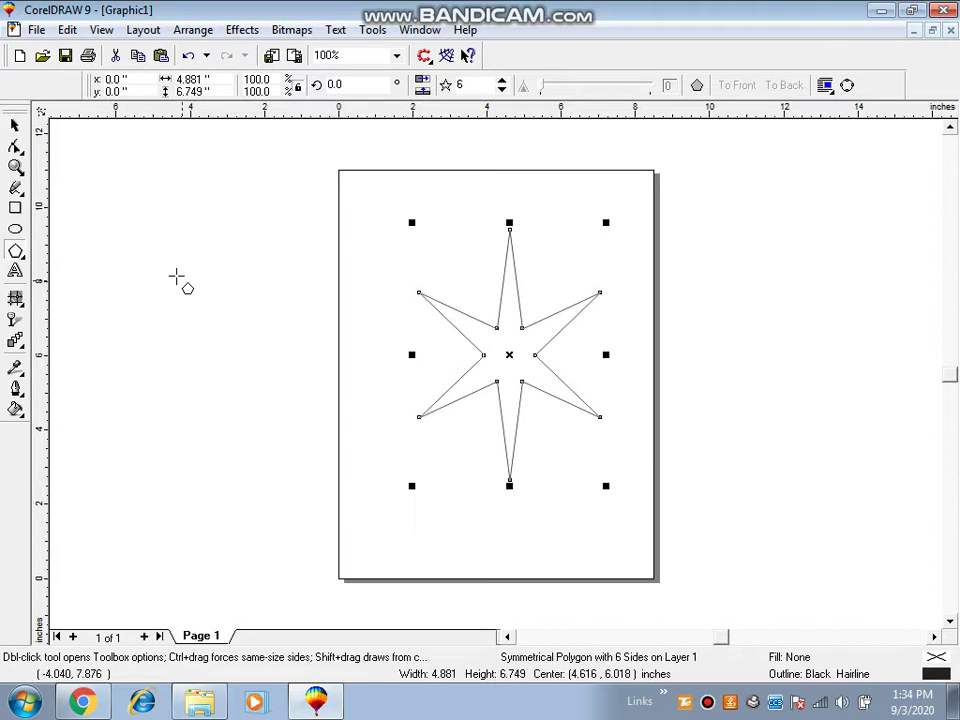
left_click(15, 147)
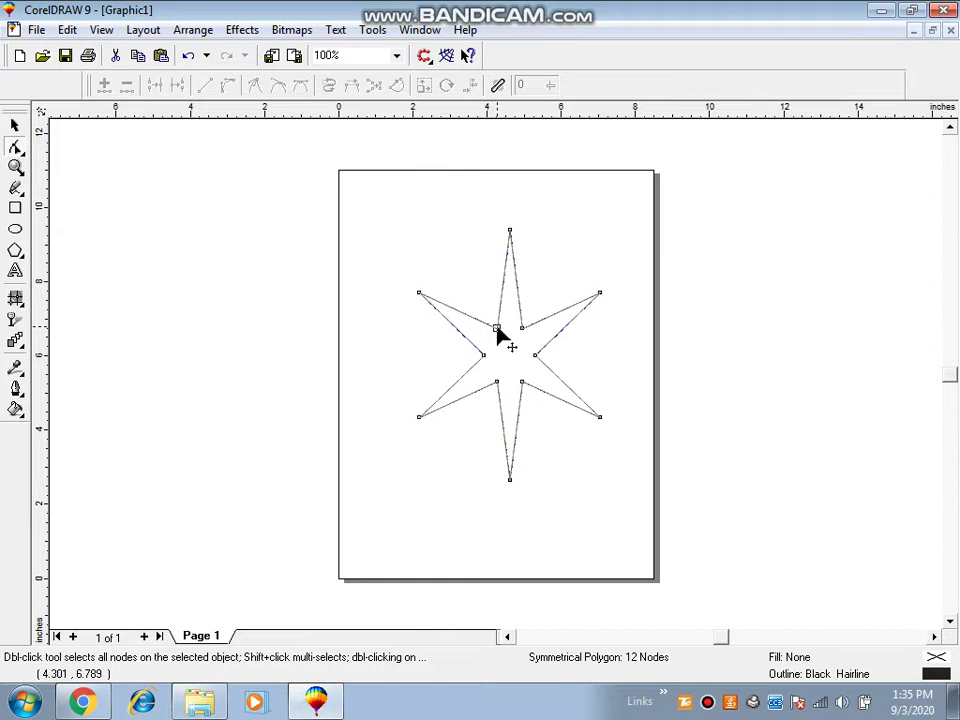
mouse_move(495, 326)
left_mouse_down()
mouse_move(489, 311)
mouse_move(514, 321)
mouse_move(465, 317)
mouse_move(490, 311)
left_mouse_up()
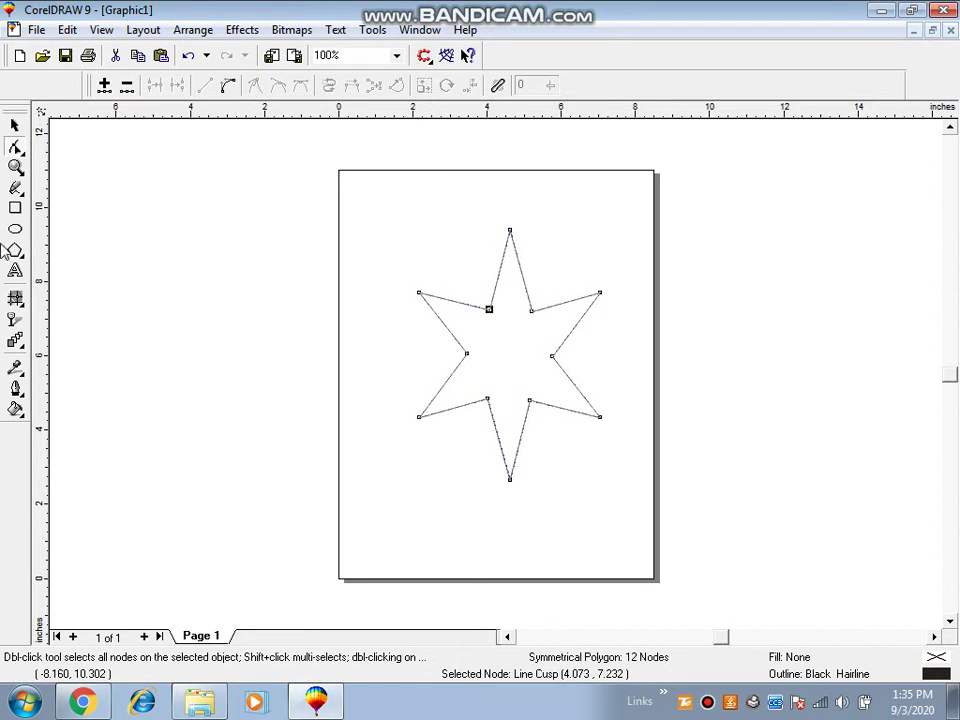
Step: Change the reshaped star's number of points to 16
left_click(15, 250)
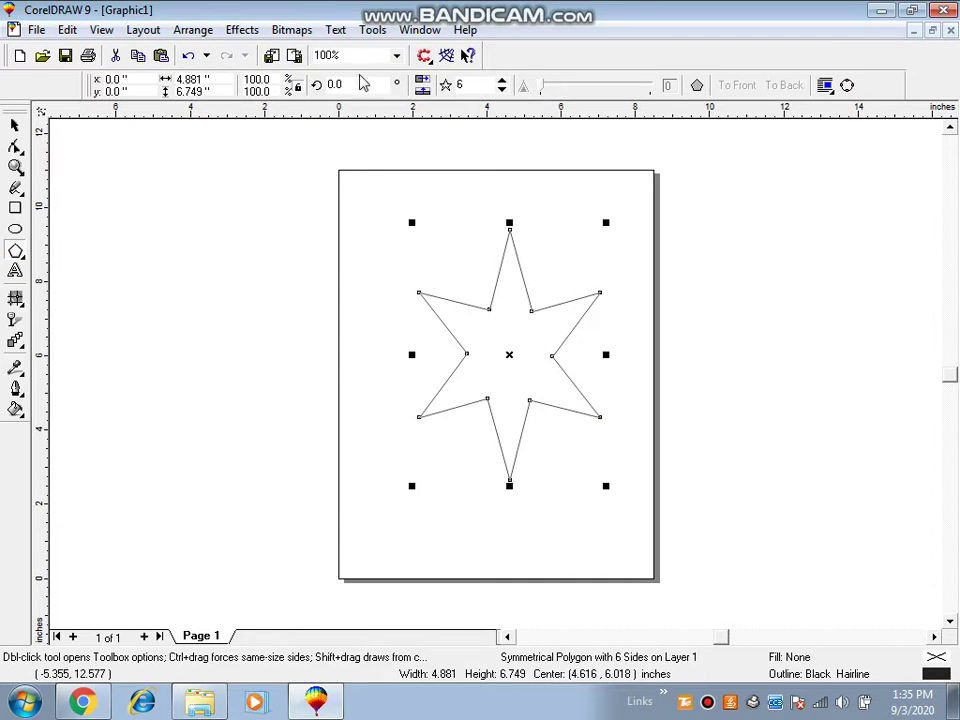
double_click(462, 85)
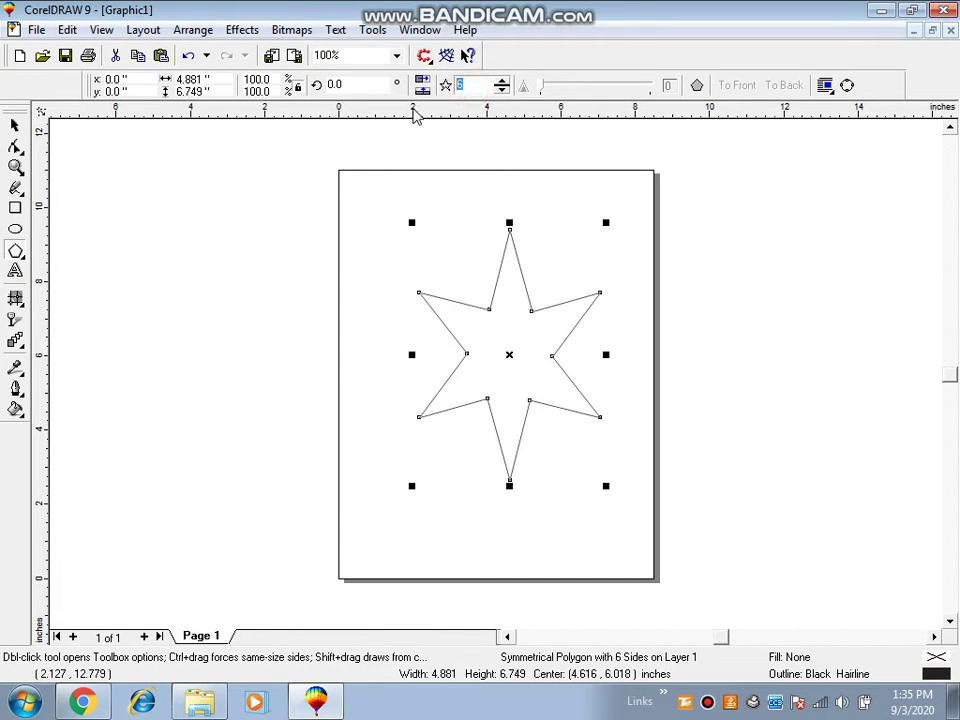
type("16")
key("Return")
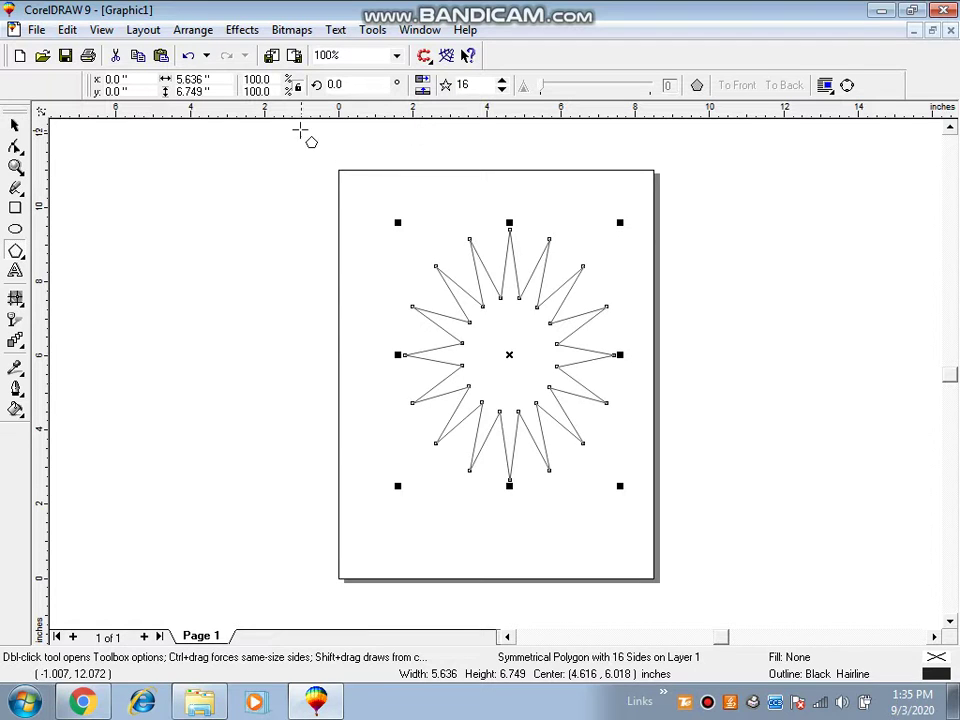
Step: Move an inner node of the 16-point star sideways to about (3.5, 7.3) so its spikes swirl, and deselect the shape
left_click(15, 147)
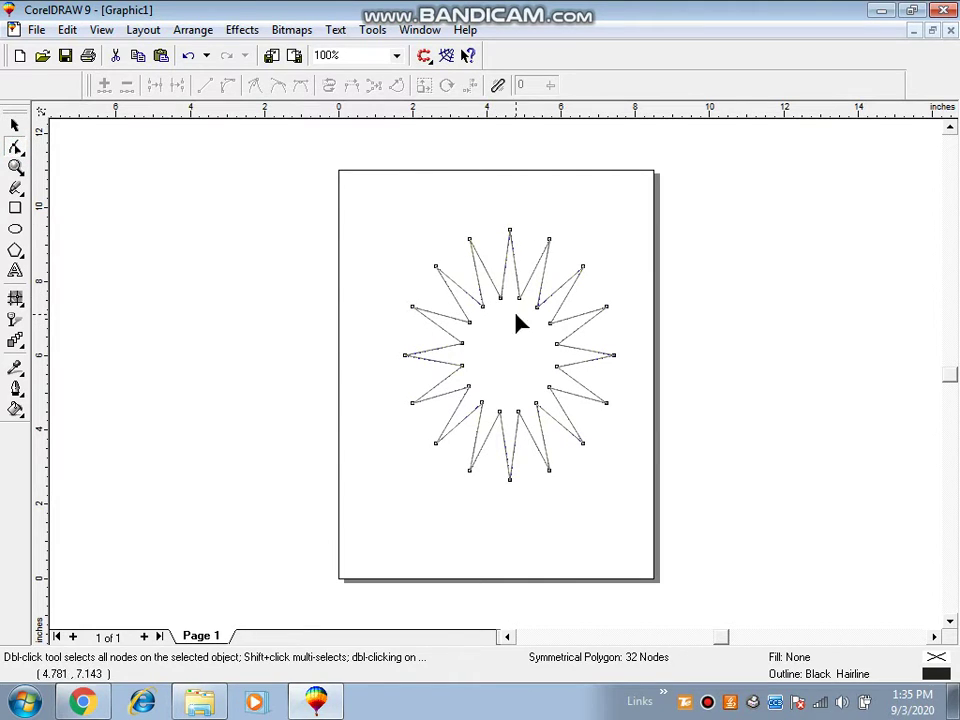
left_click(500, 297)
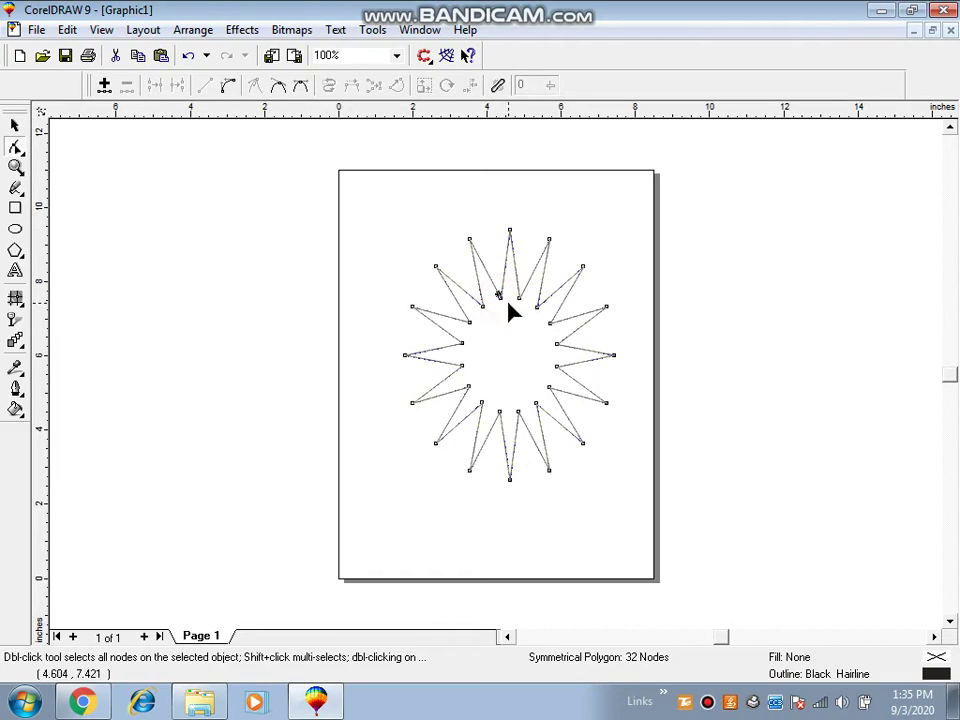
left_click_drag(505, 305, 469, 312)
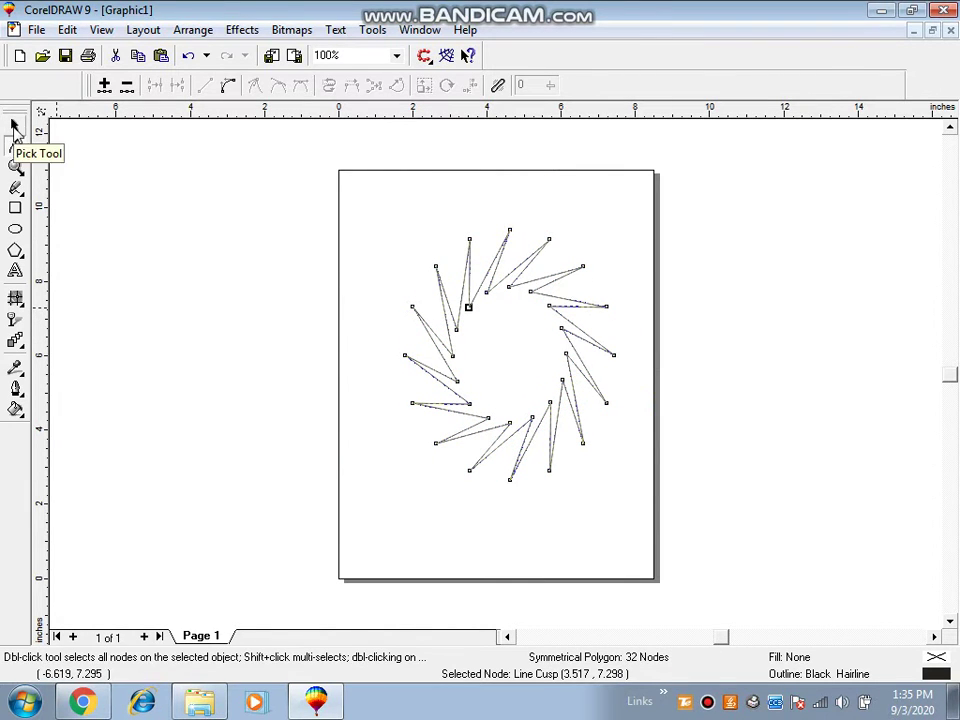
left_click(16, 127)
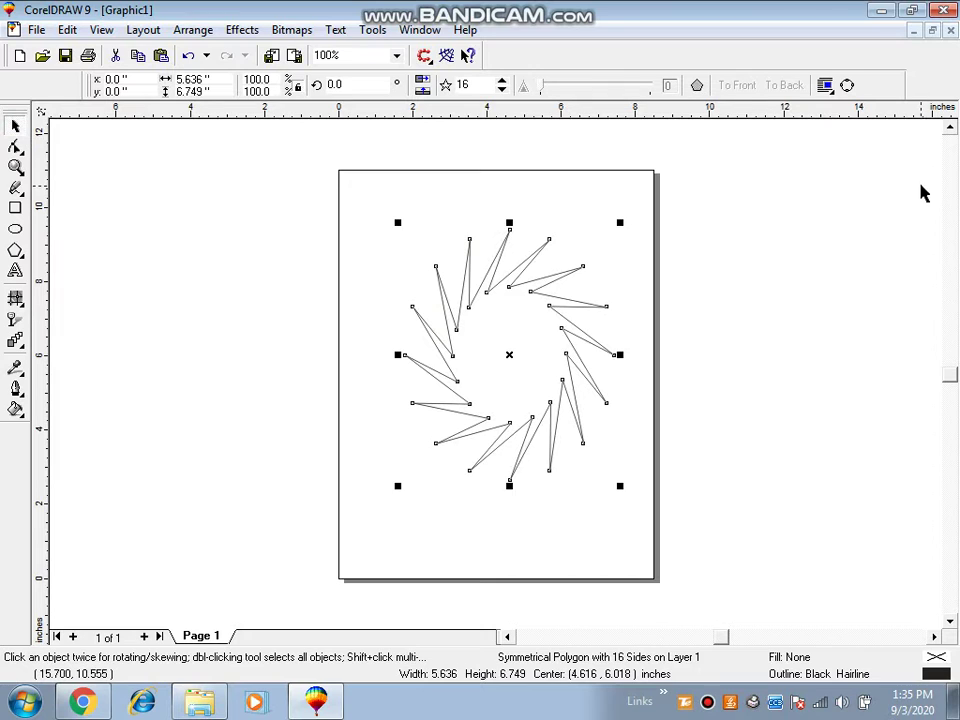
left_click(797, 317)
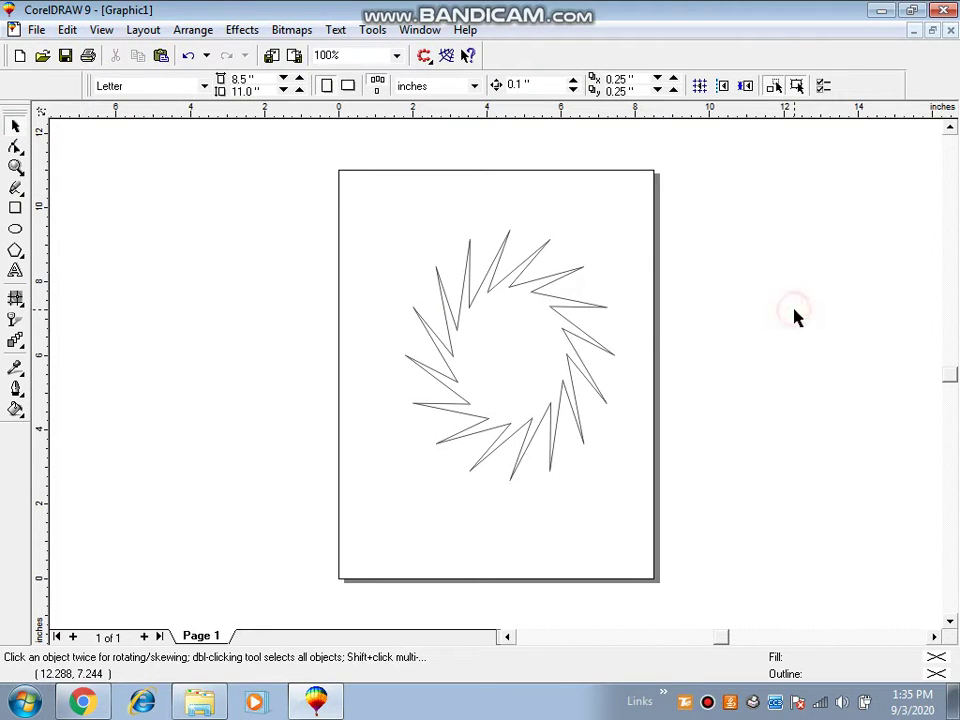
Step: Display the Uniform Colors palette beside the drawing
left_click(418, 30)
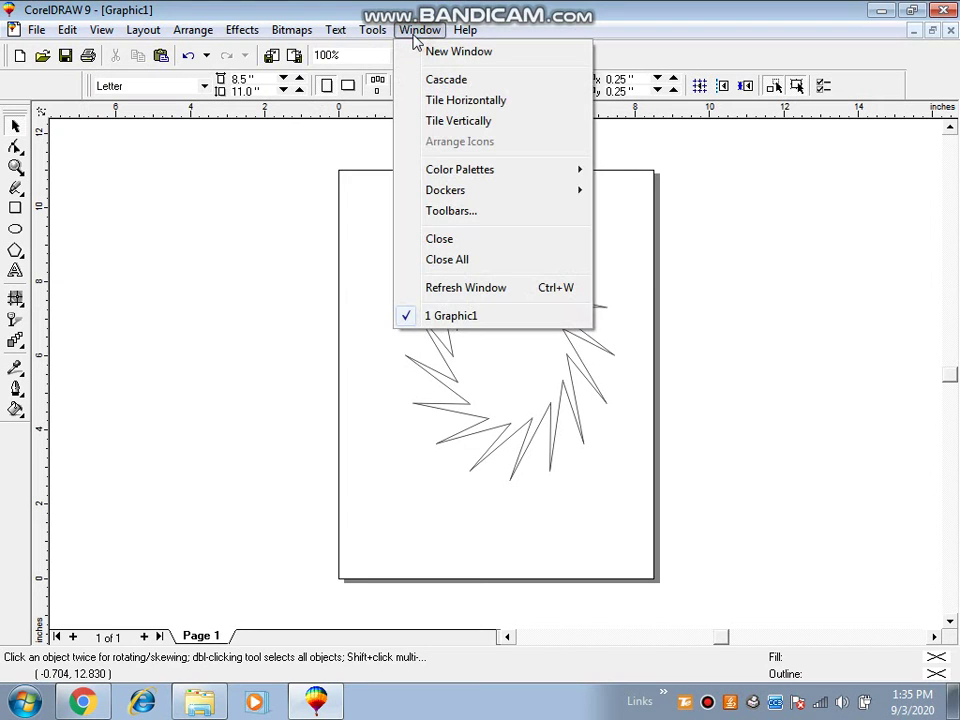
mouse_move(425, 176)
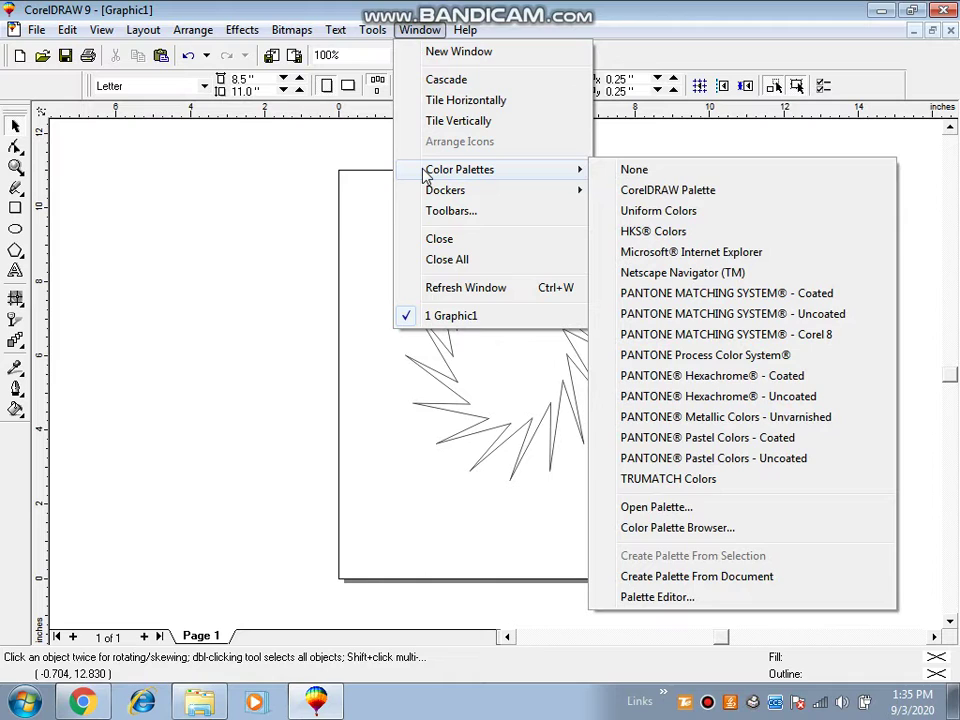
left_click(655, 213)
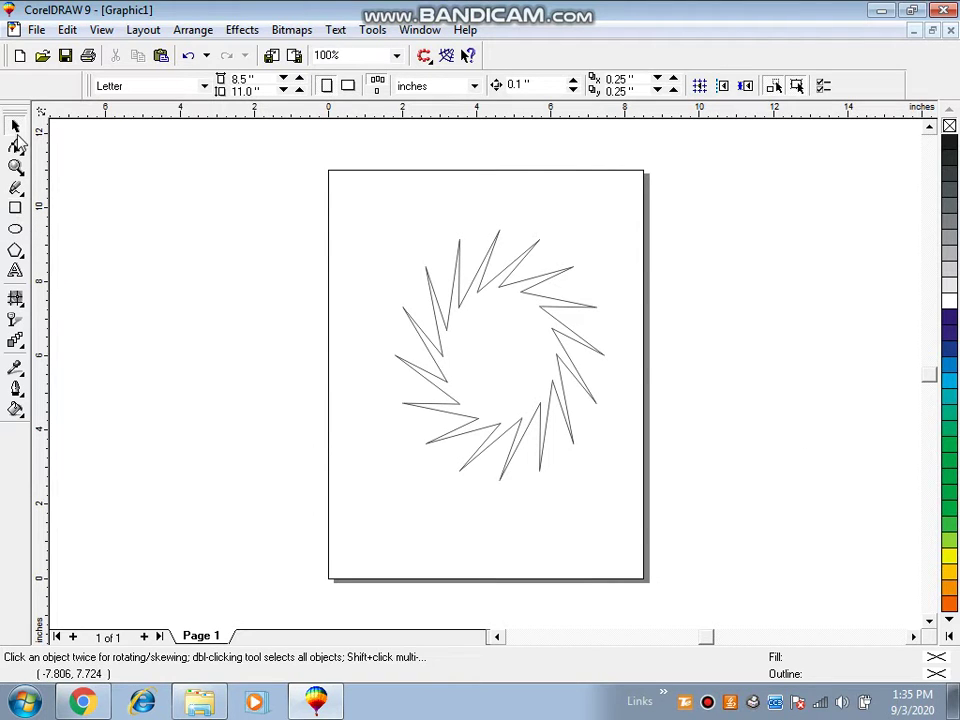
Step: Fill the swirling 16-point star with the green color swatch RGB 100%G 60%B
left_click(16, 252)
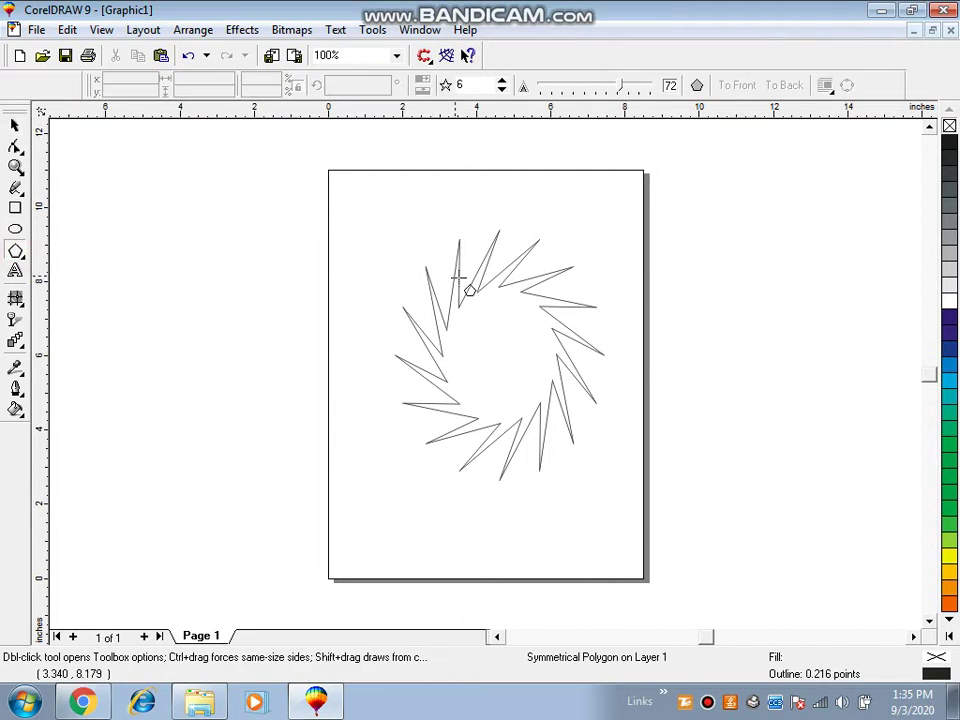
left_click(499, 293)
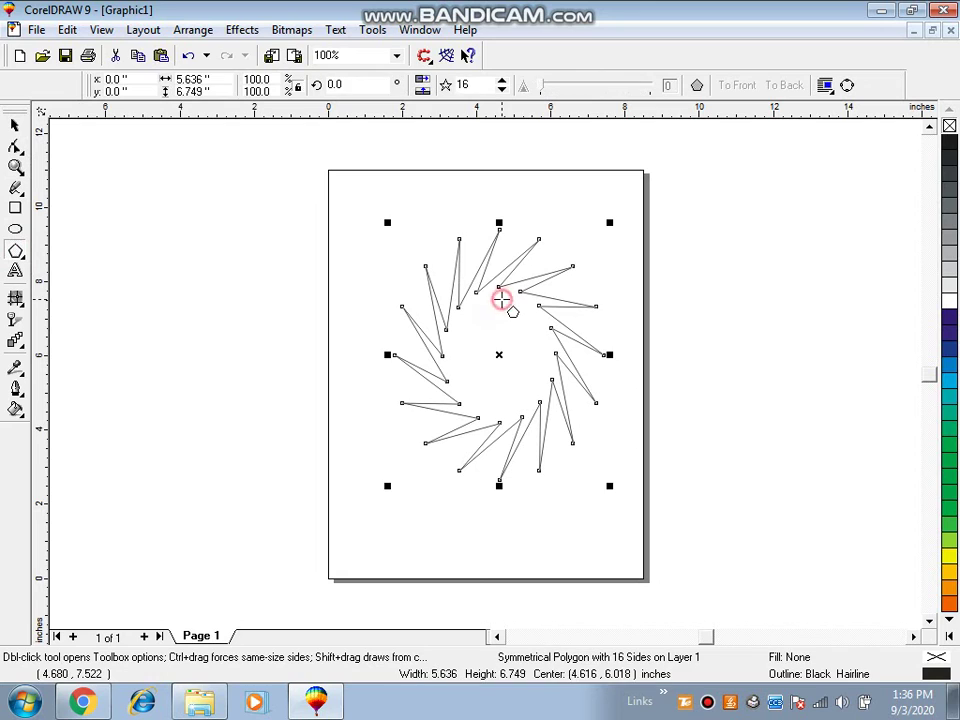
left_click(949, 428)
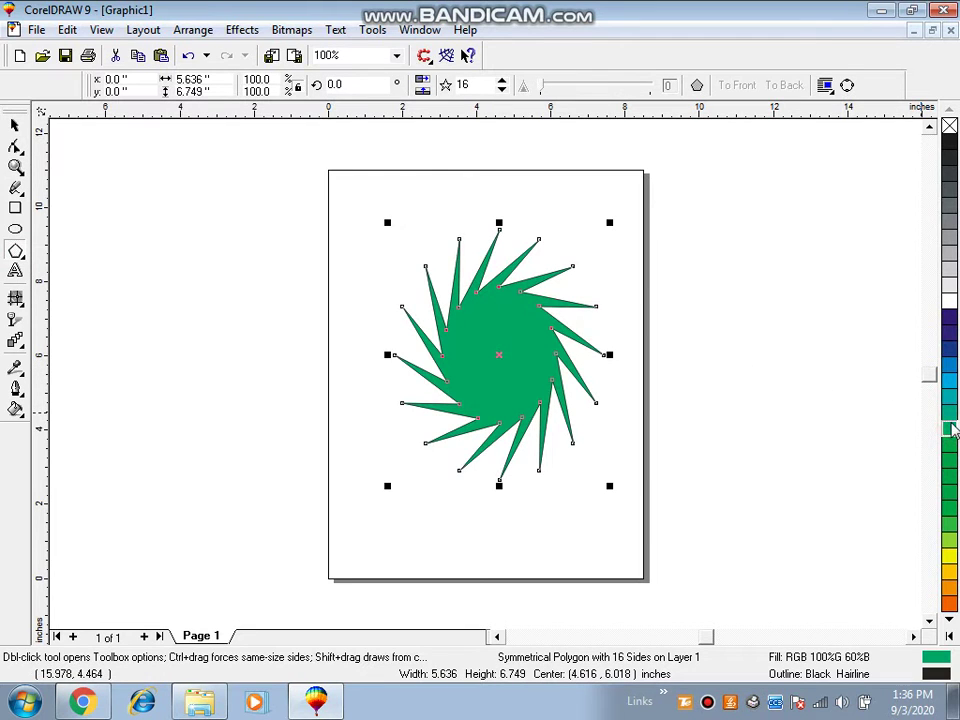
Step: Pull an inner node of the green 16-point star outward beyond its tips, and delete the reshaped star from the page
left_click(15, 146)
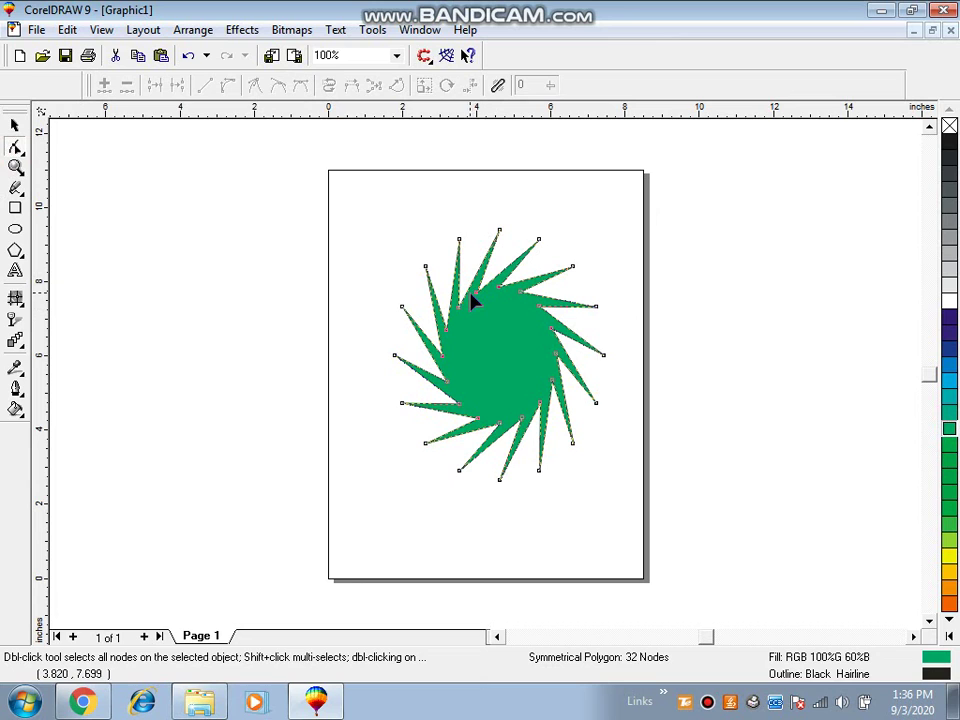
left_click_drag(476, 297, 573, 248)
left_click(452, 280)
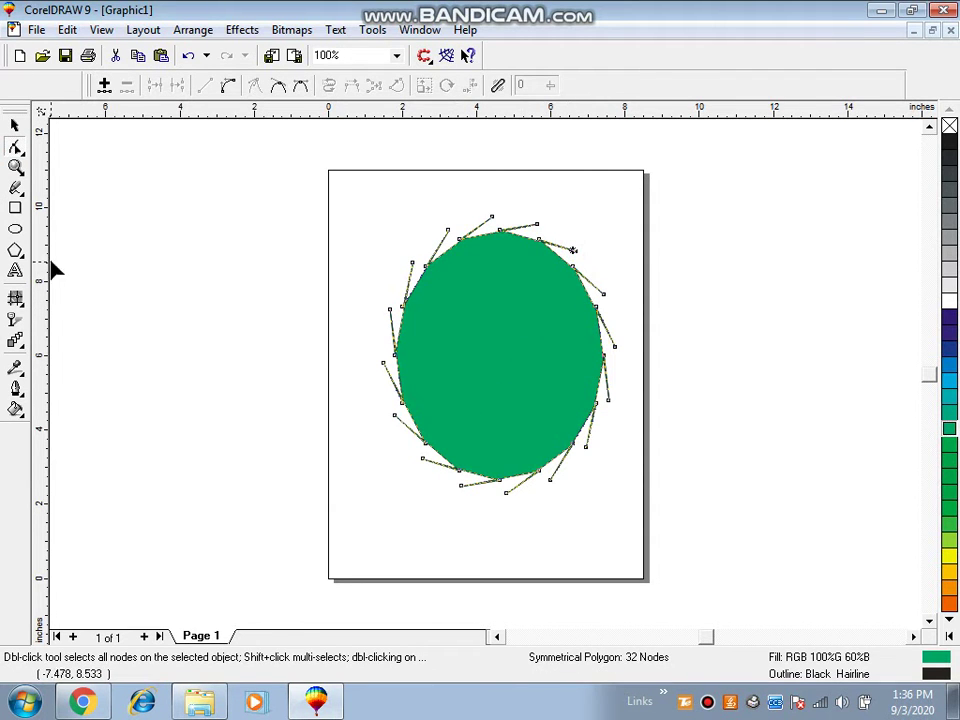
left_click(15, 125)
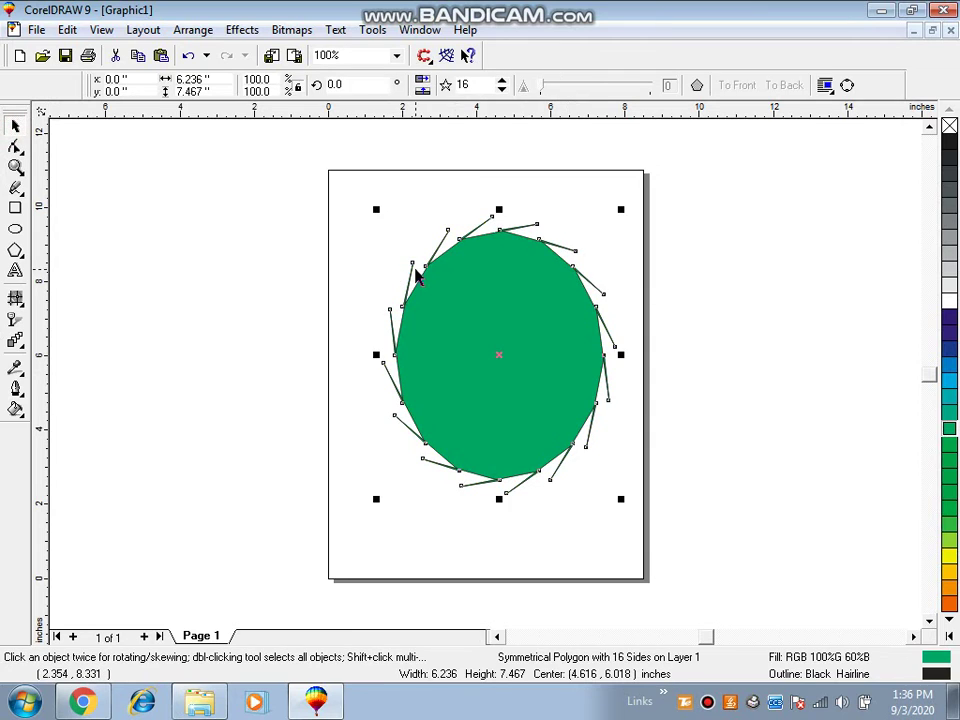
key("Delete")
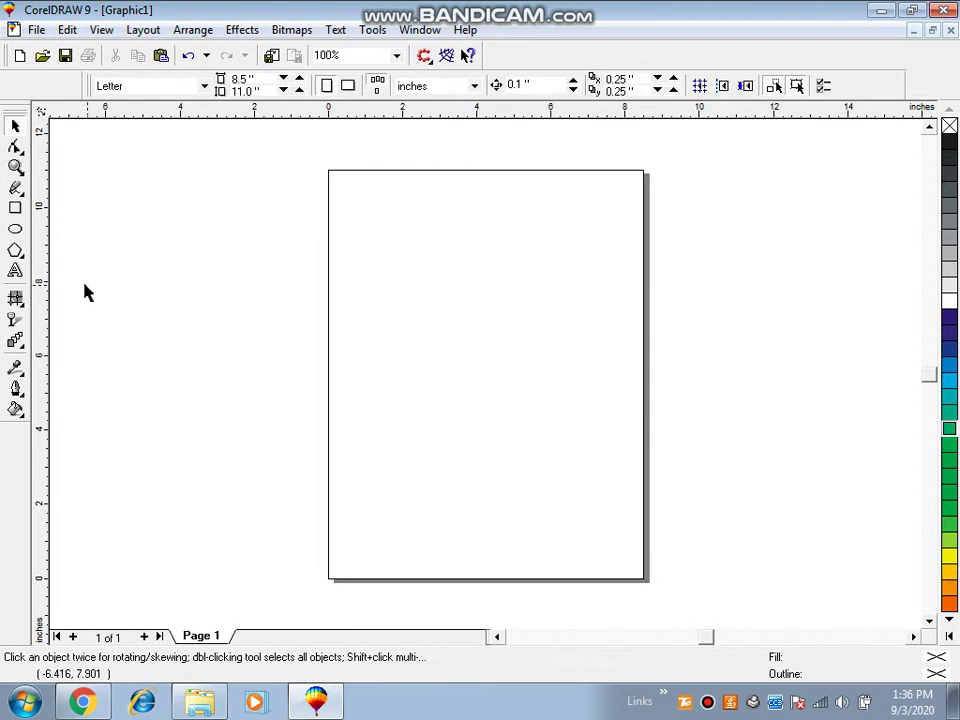
Step: Draw a symmetrical 14-revolution spiral about 5.3 by 6.1 inches on the page with the Spiral tool, and deselect it
left_click(15, 251)
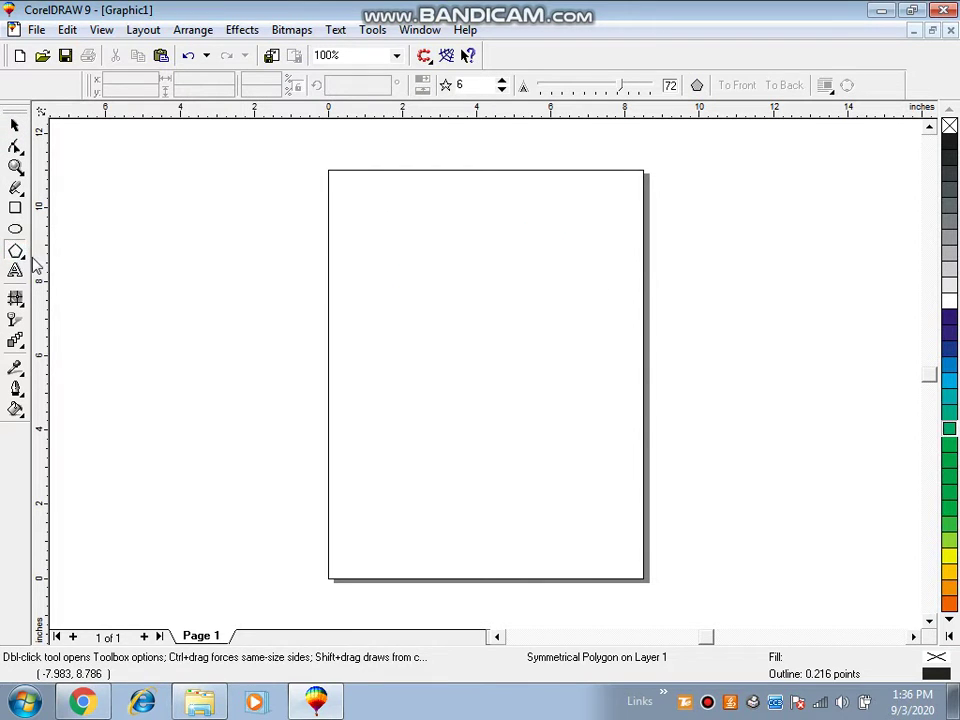
left_click(17, 253)
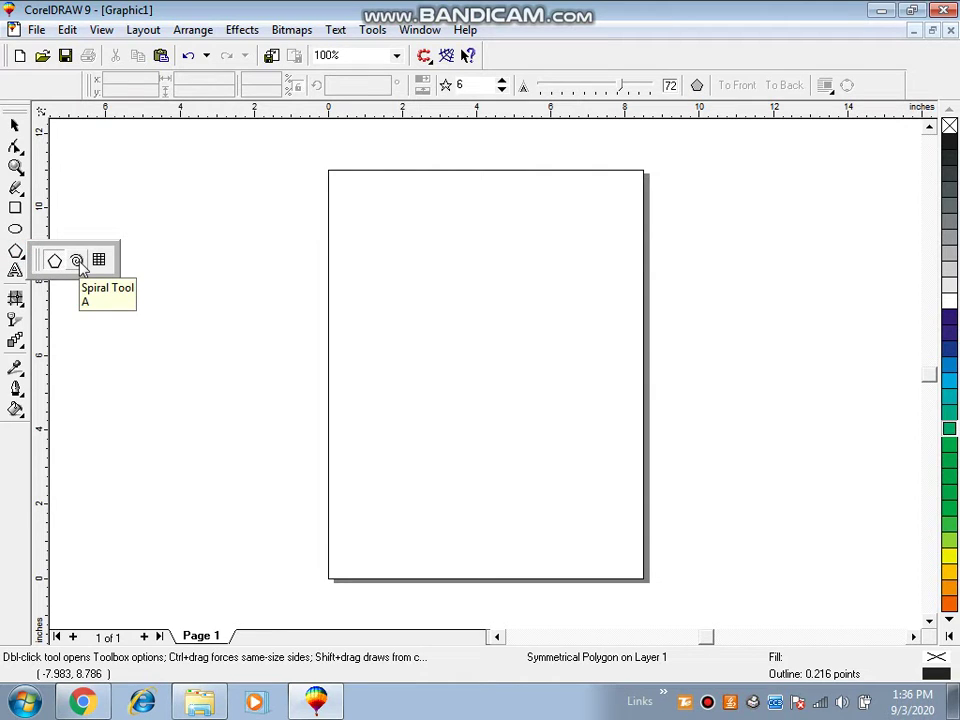
left_click(77, 261)
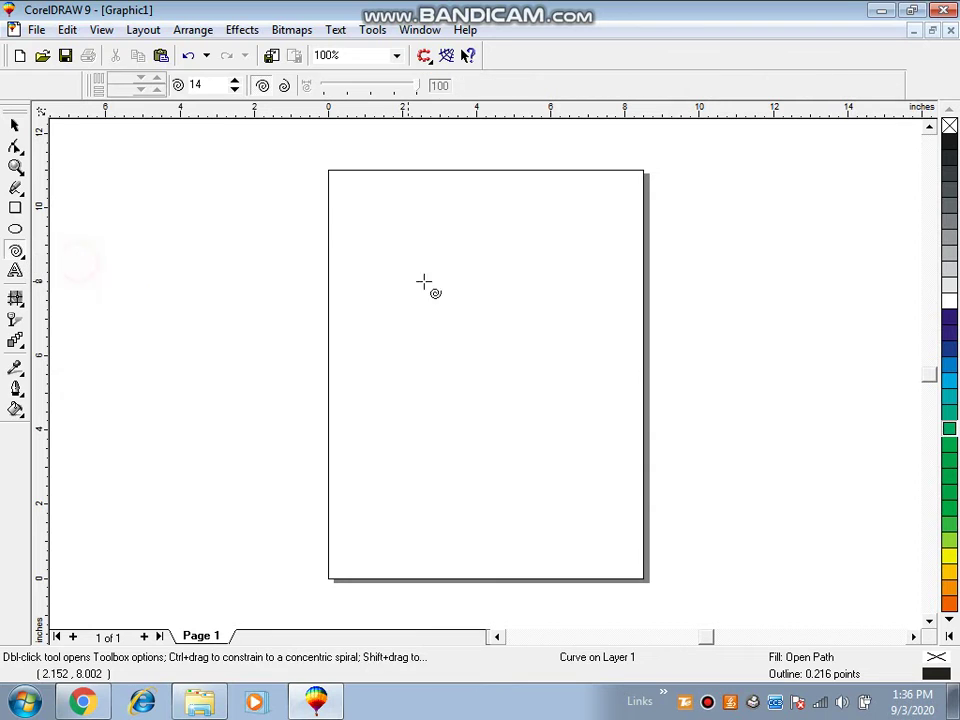
left_click_drag(366, 253, 564, 486)
left_click(237, 371)
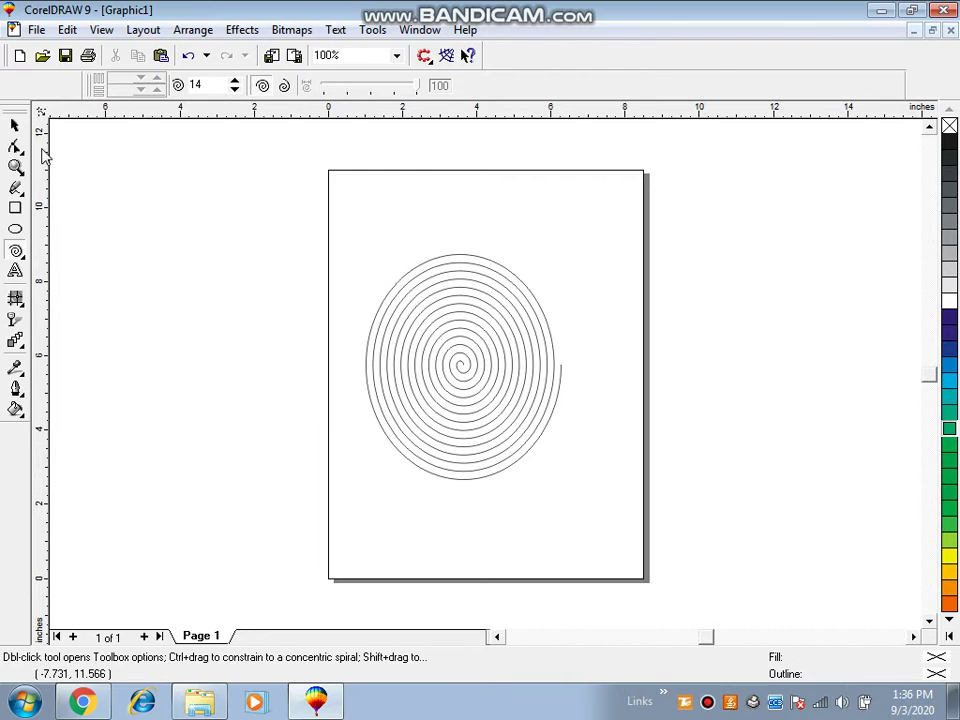
Step: Select the 14-revolution spiral and delete it from the page
left_click(14, 124)
left_click(446, 378)
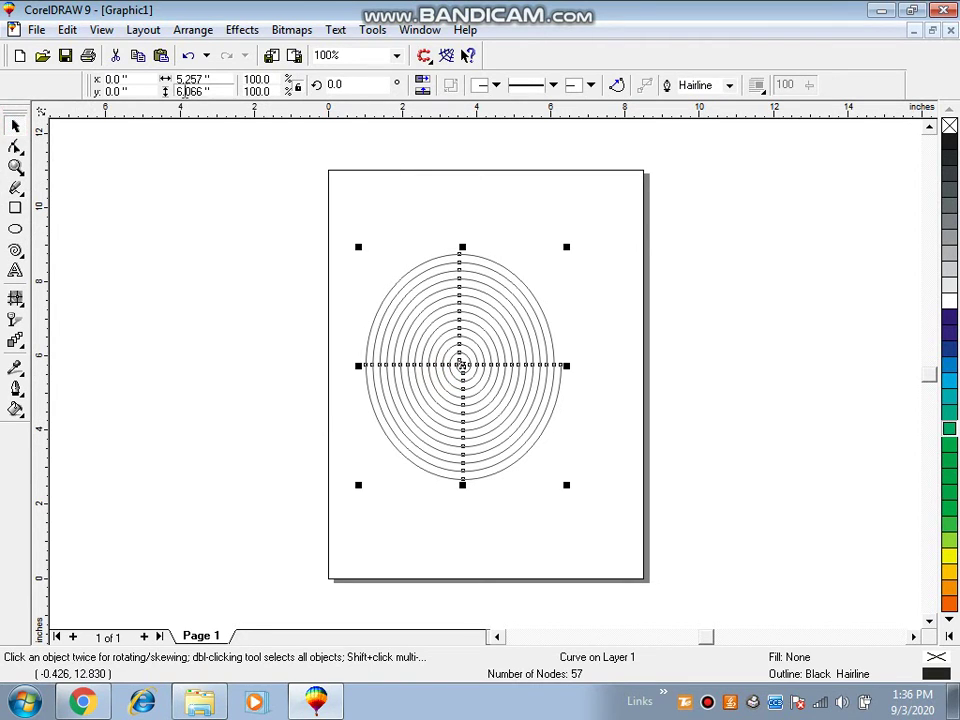
left_click(480, 493)
left_click(484, 466)
key("Delete")
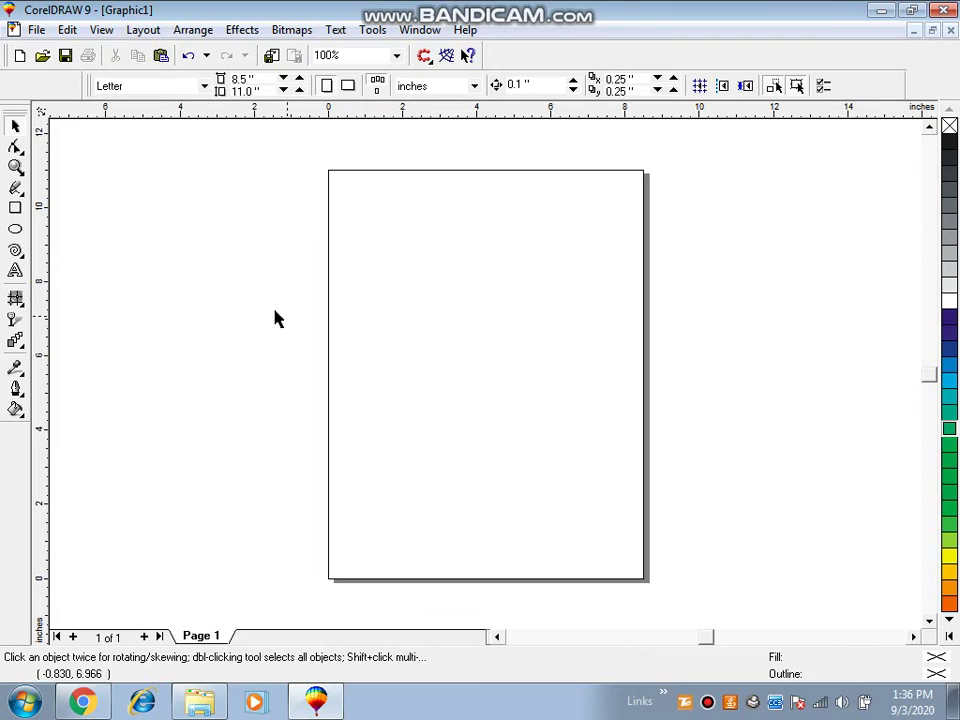
Step: Set the spiral revolutions to 5, draw a spiral from about (2.8, 7.5) to (7.9, 2.2) on the page, and delete it
left_click(16, 251)
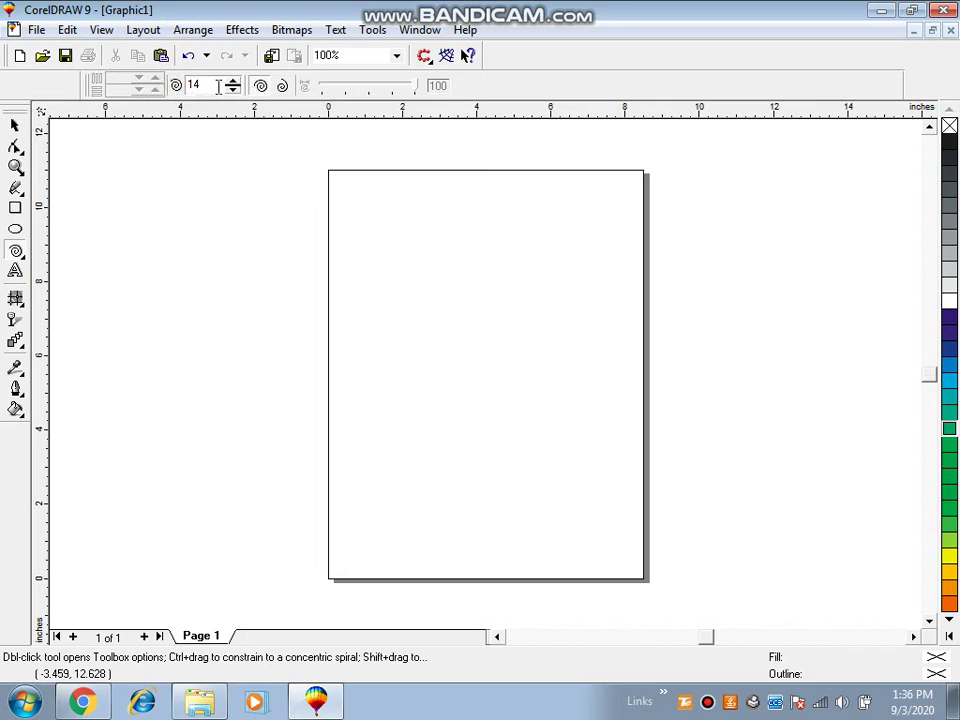
left_click(178, 85)
left_click(377, 278)
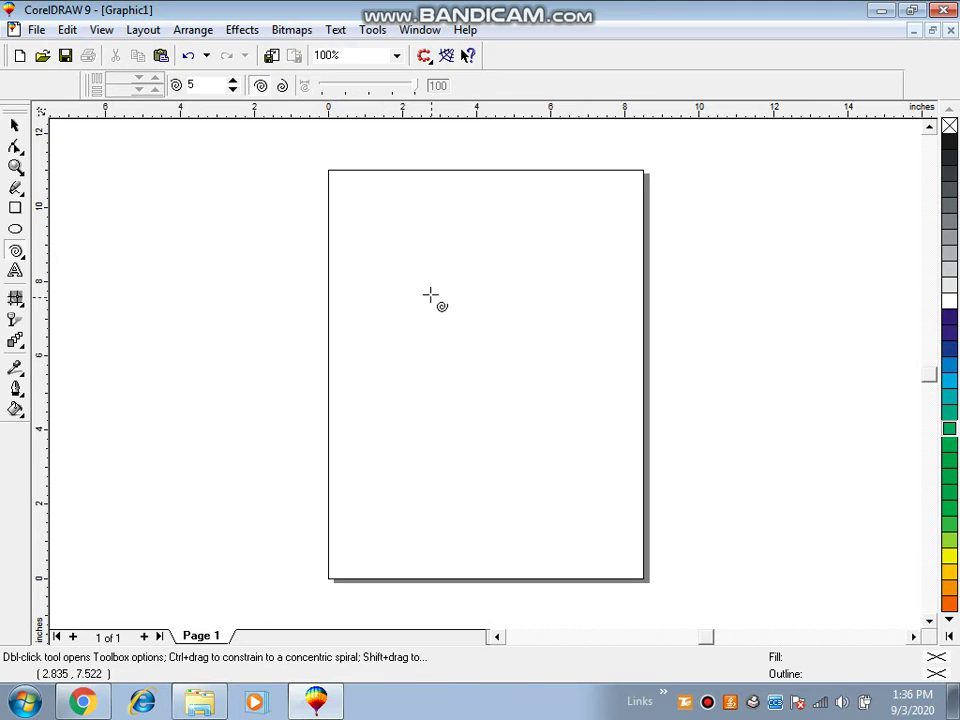
mouse_move(430, 295)
left_mouse_down()
mouse_move(473, 314)
mouse_move(579, 490)
mouse_move(622, 497)
left_mouse_up()
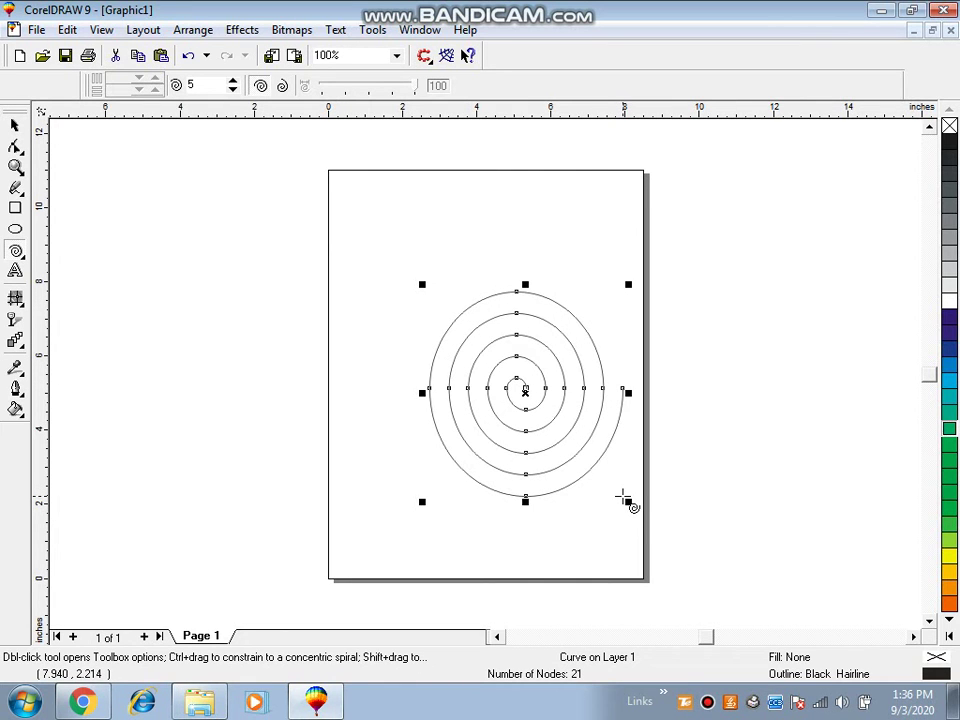
left_click(15, 124)
key("Delete")
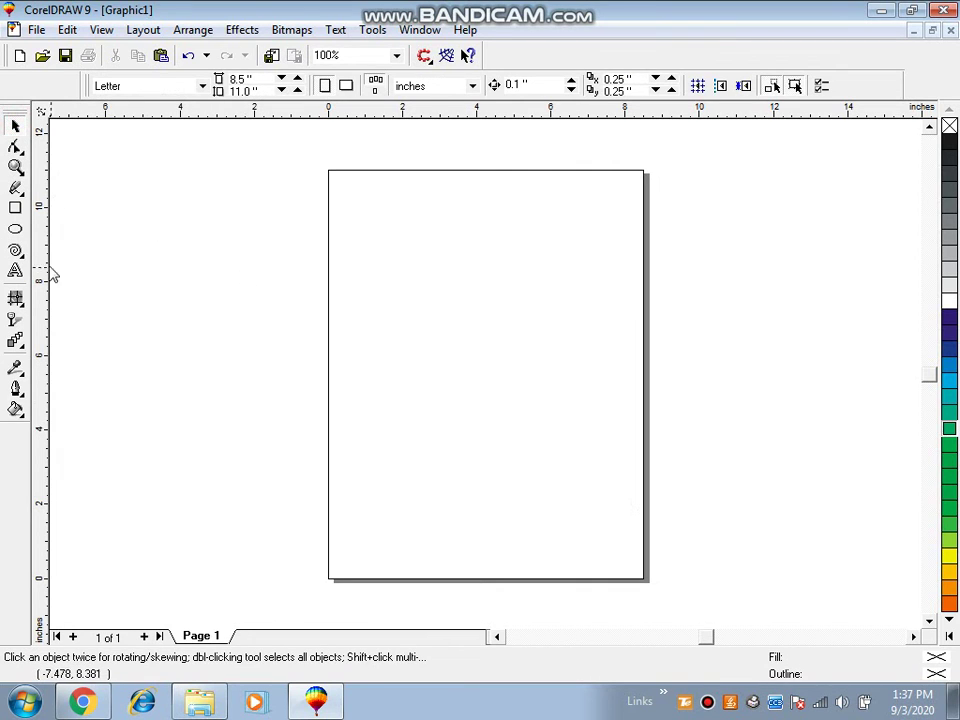
Step: Draw a graph paper grid of 7 columns and 5 rows, about 6.5 by 6.6 inches, on the page
left_click(17, 253)
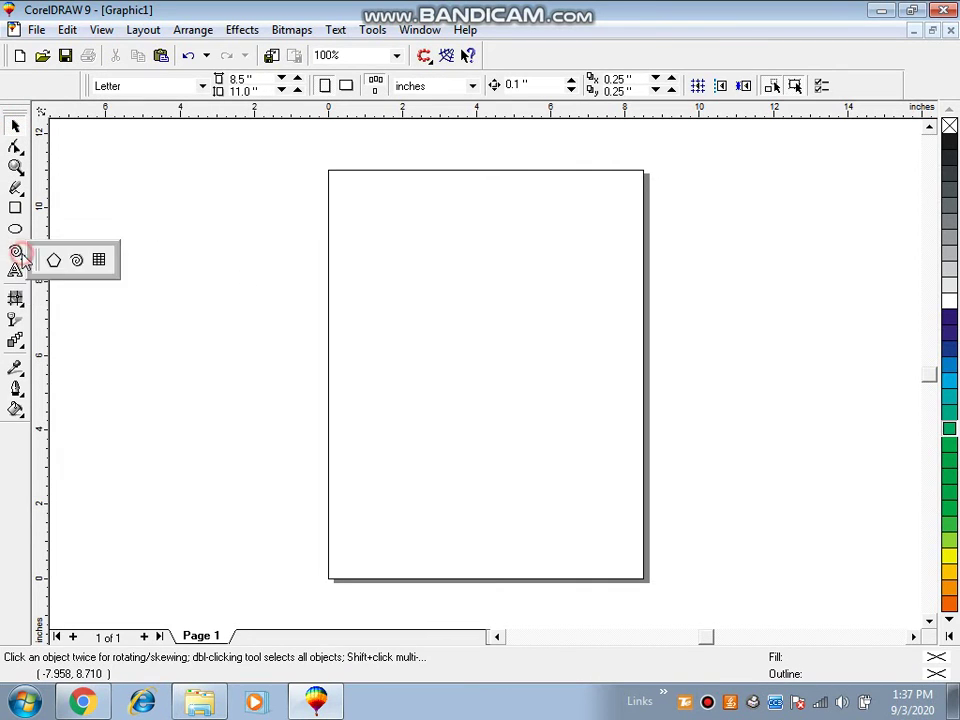
left_click(99, 261)
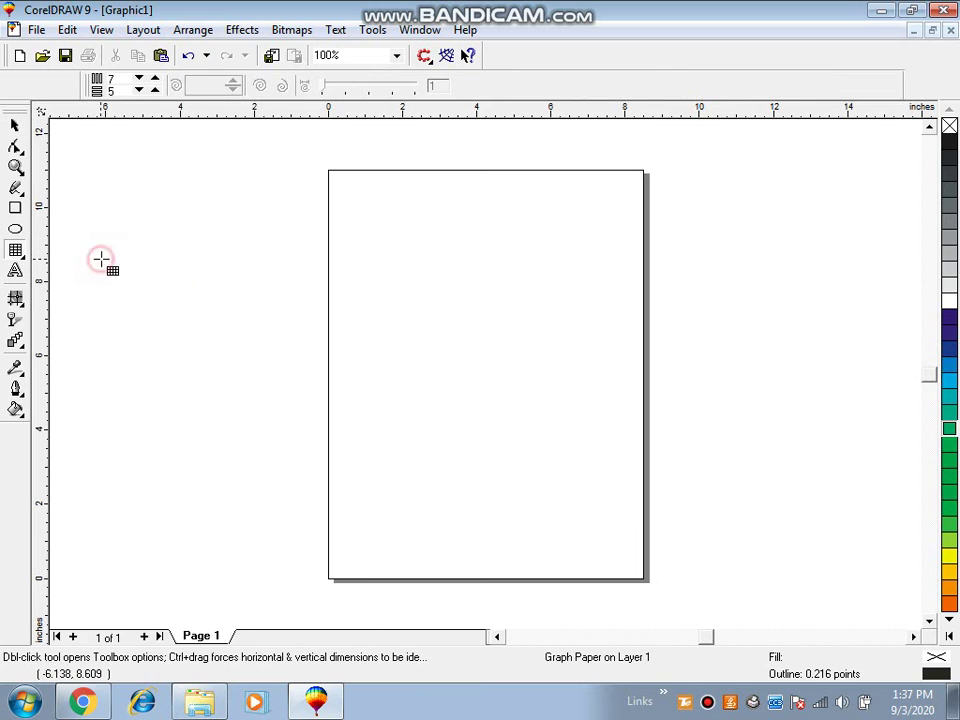
mouse_move(347, 240)
left_mouse_down()
mouse_move(371, 284)
mouse_move(515, 453)
mouse_move(590, 484)
left_mouse_up()
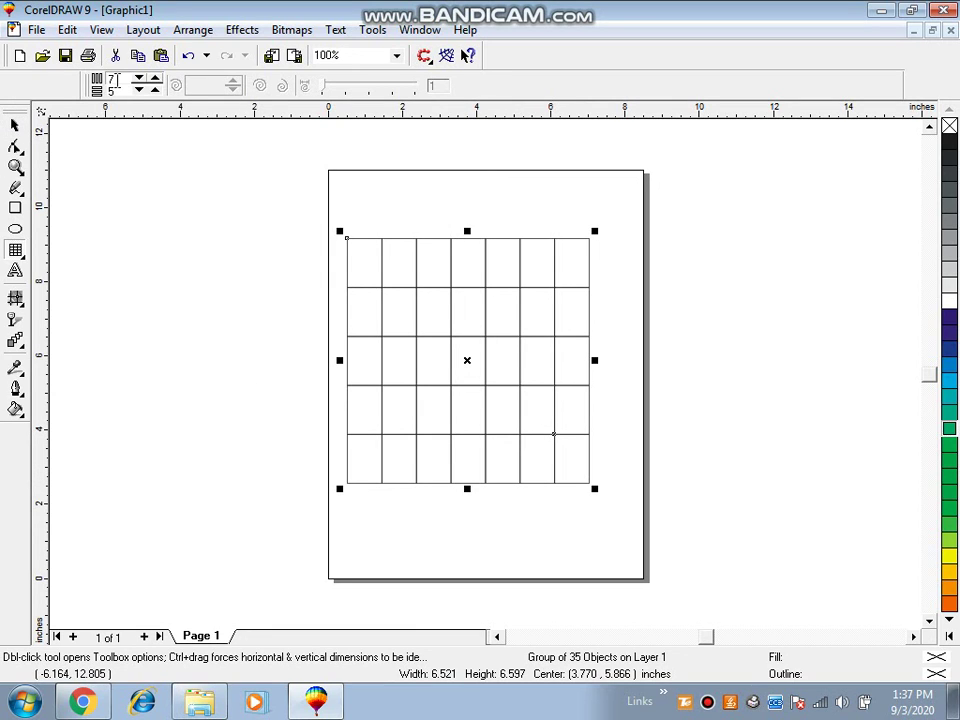
Step: Set the graph paper columns to 5 and draw a 5-by-5 grid about 5.8 by 6.5 inches to the left of the page
double_click(113, 79)
left_click(223, 240)
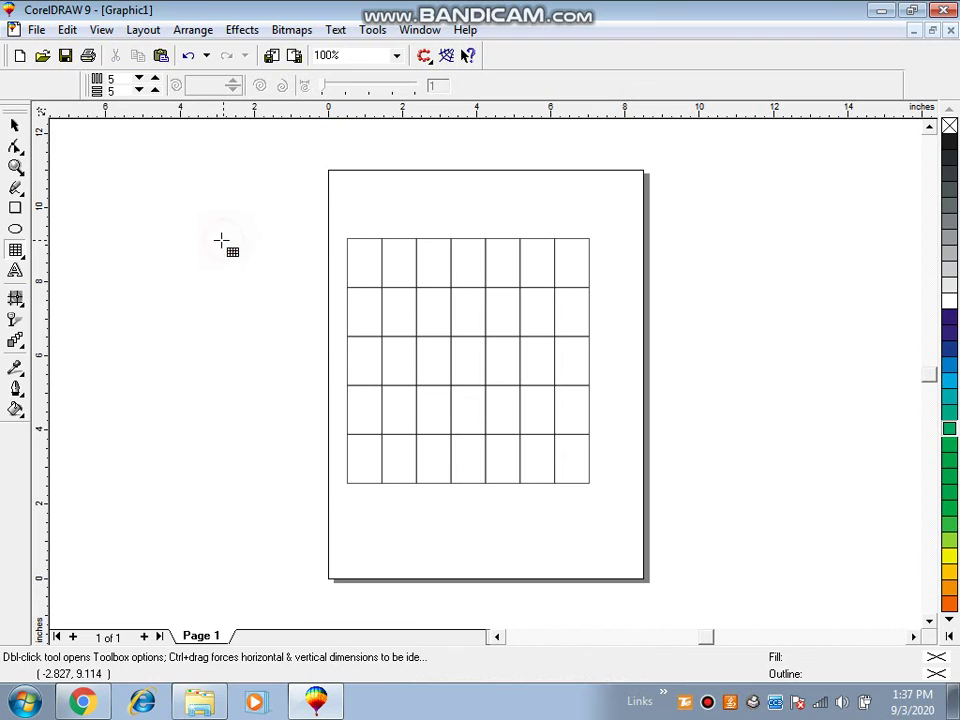
left_click_drag(79, 238, 294, 479)
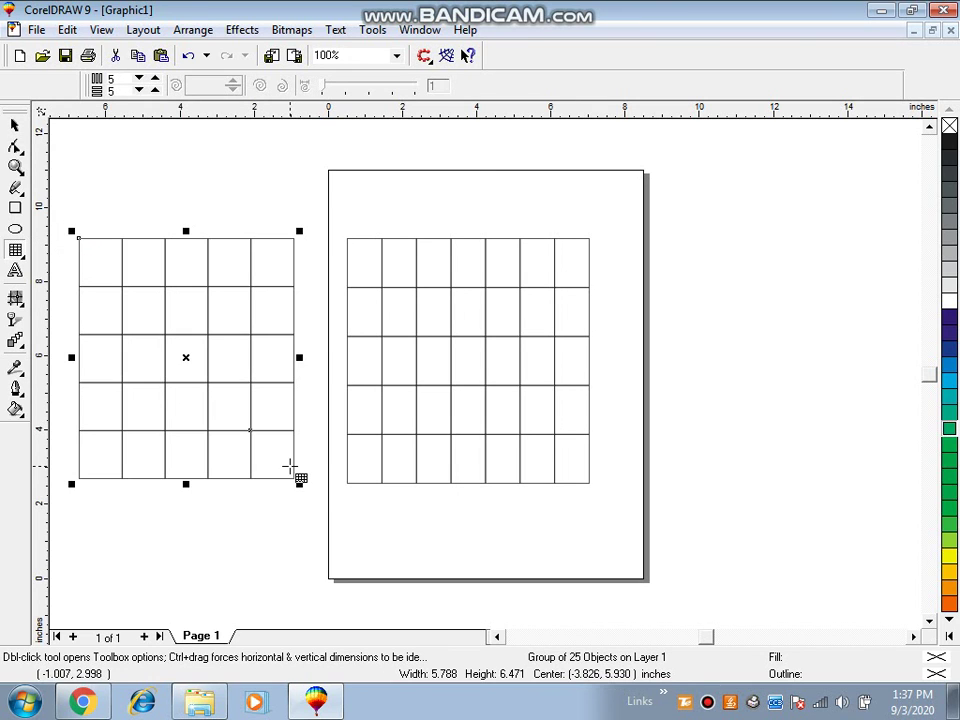
Step: Delete the seven-column grid from the page
left_click(14, 124)
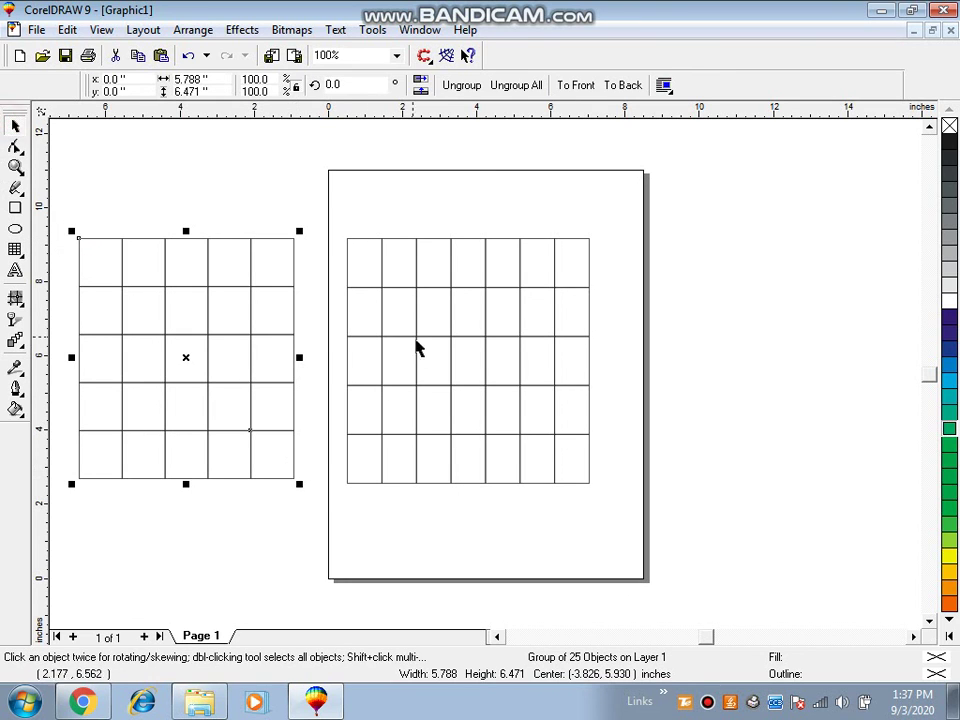
left_click(448, 340)
key("Delete")
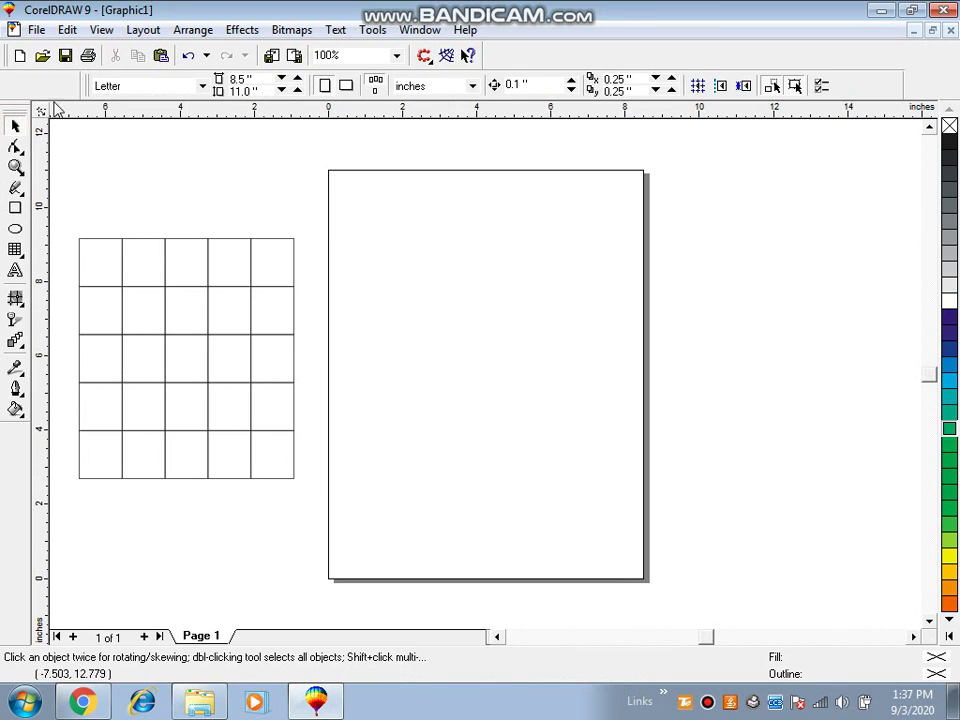
Step: Set the graph paper to 3 columns and 3 rows and draw a grid about 5.2 by 6.5 inches on the page
left_click(14, 251)
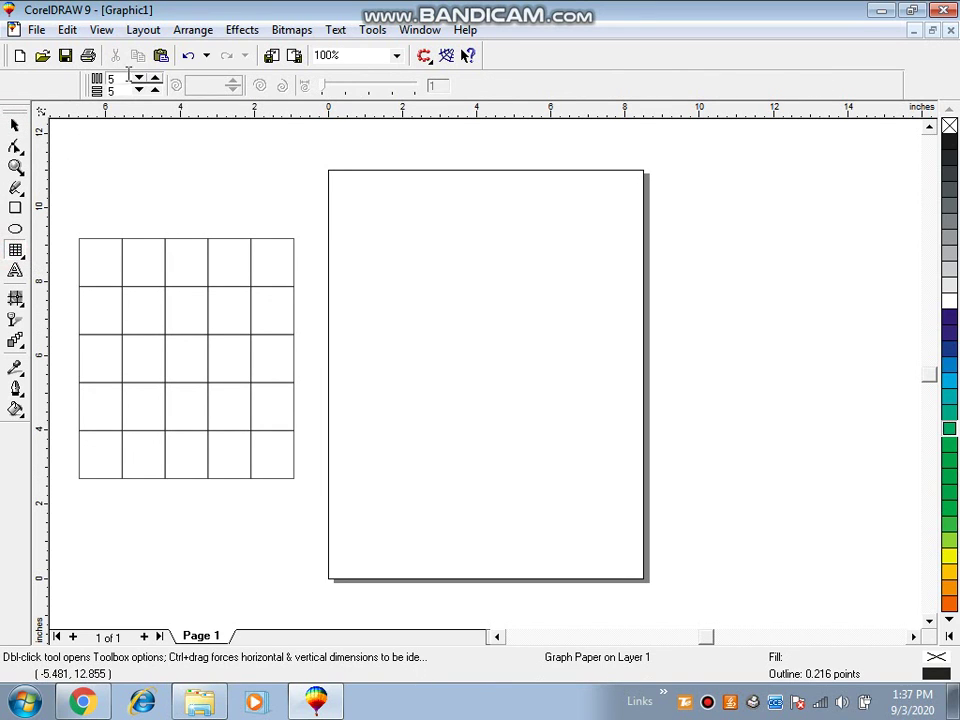
type("3")
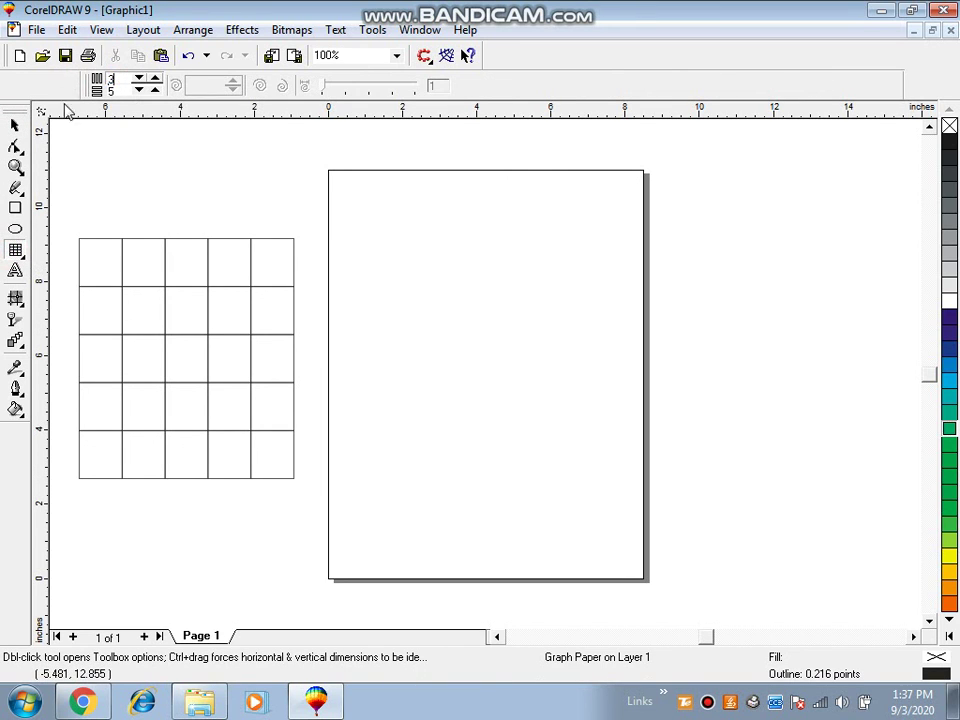
left_click(120, 90)
key("BackSpace")
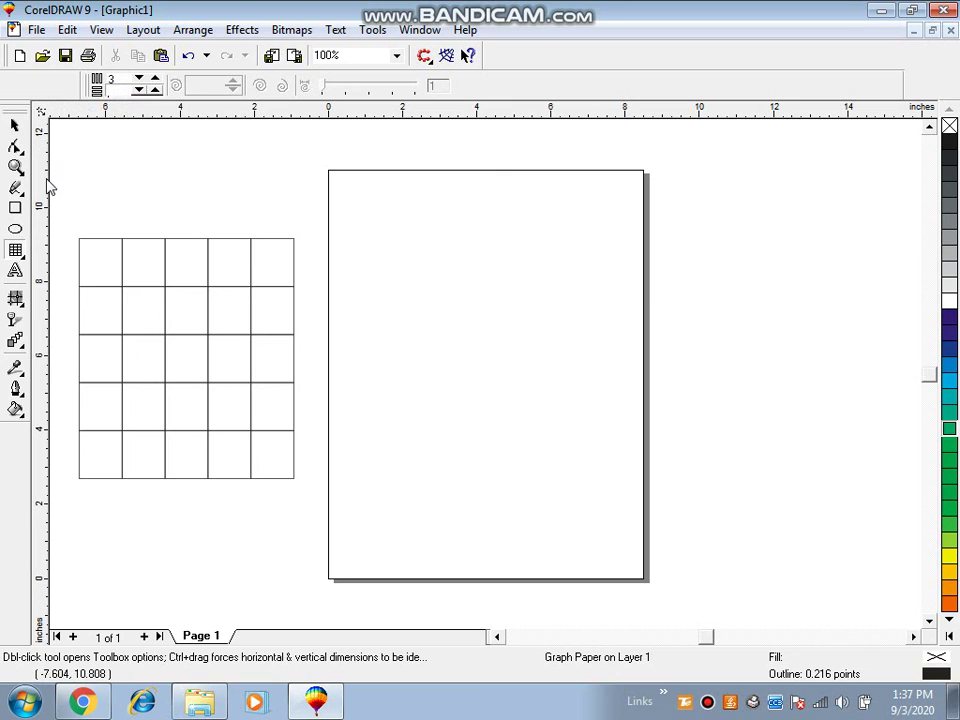
type("3")
left_click(366, 319)
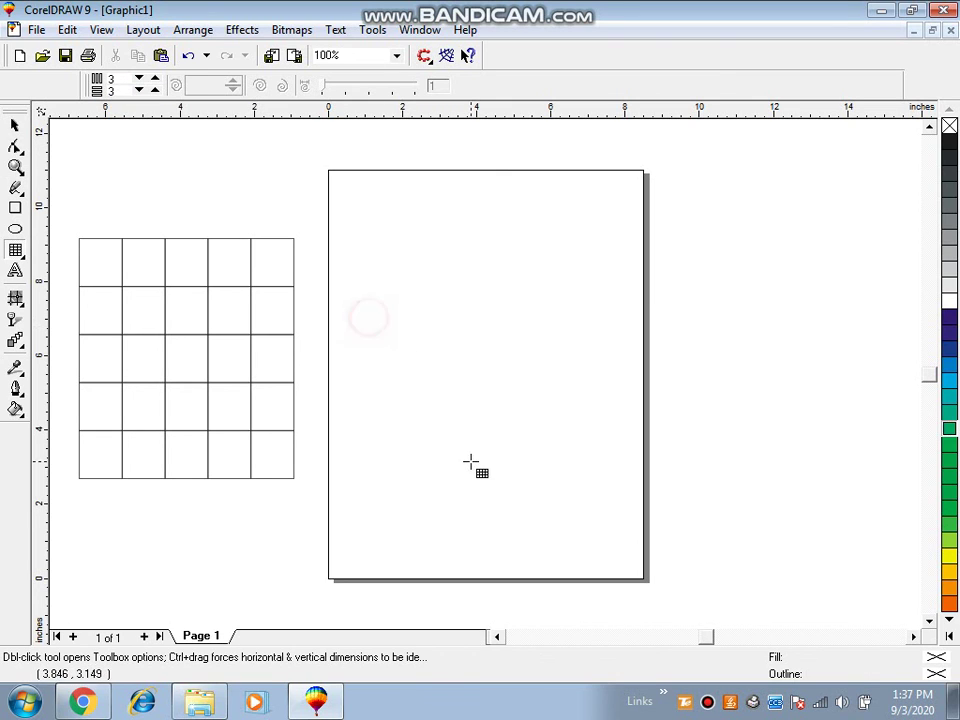
left_click_drag(405, 314, 596, 553)
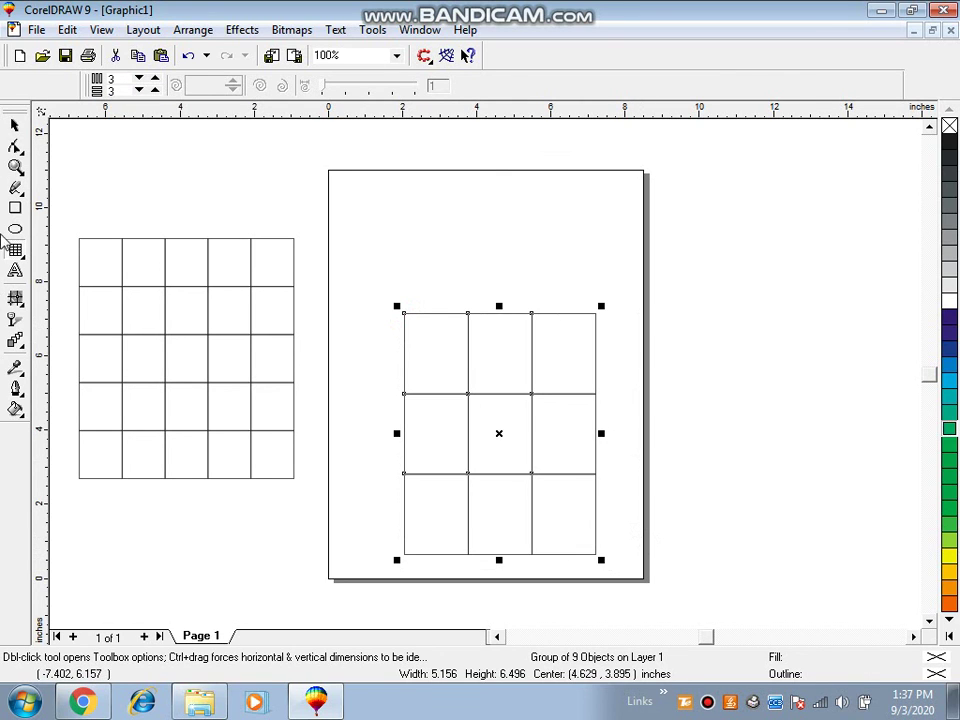